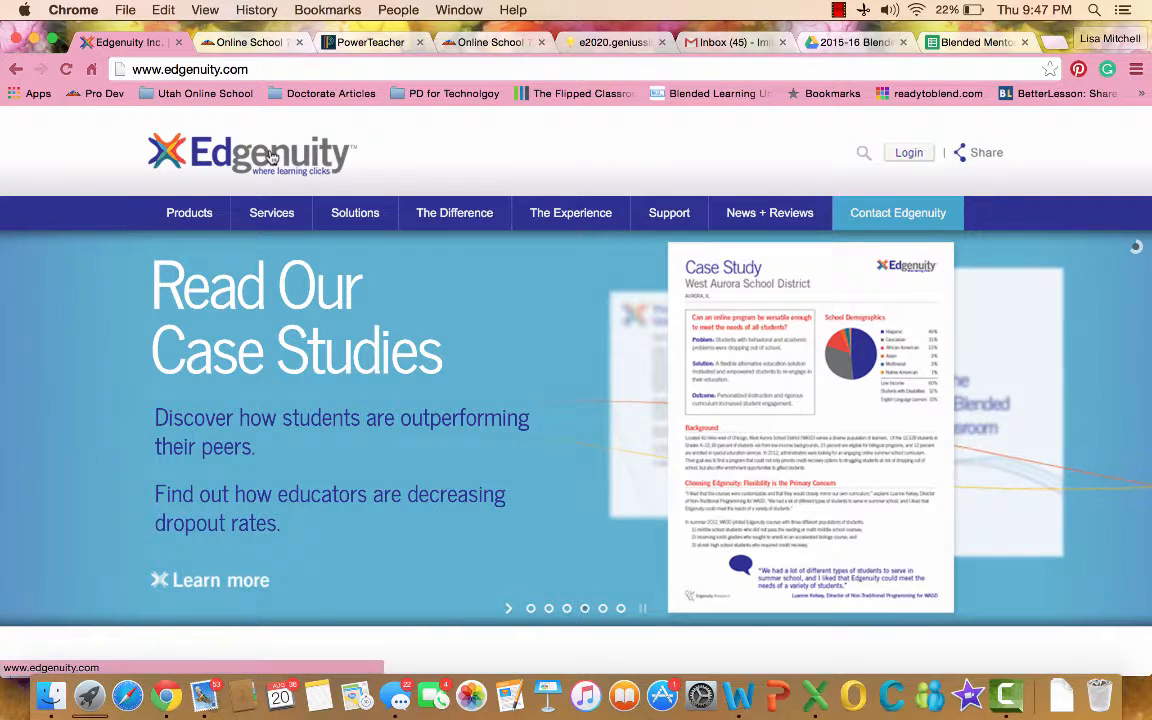
# Log in to the Edgenuity educator portal with the saved credentials and close the other active session
pyautogui.click(906, 155)
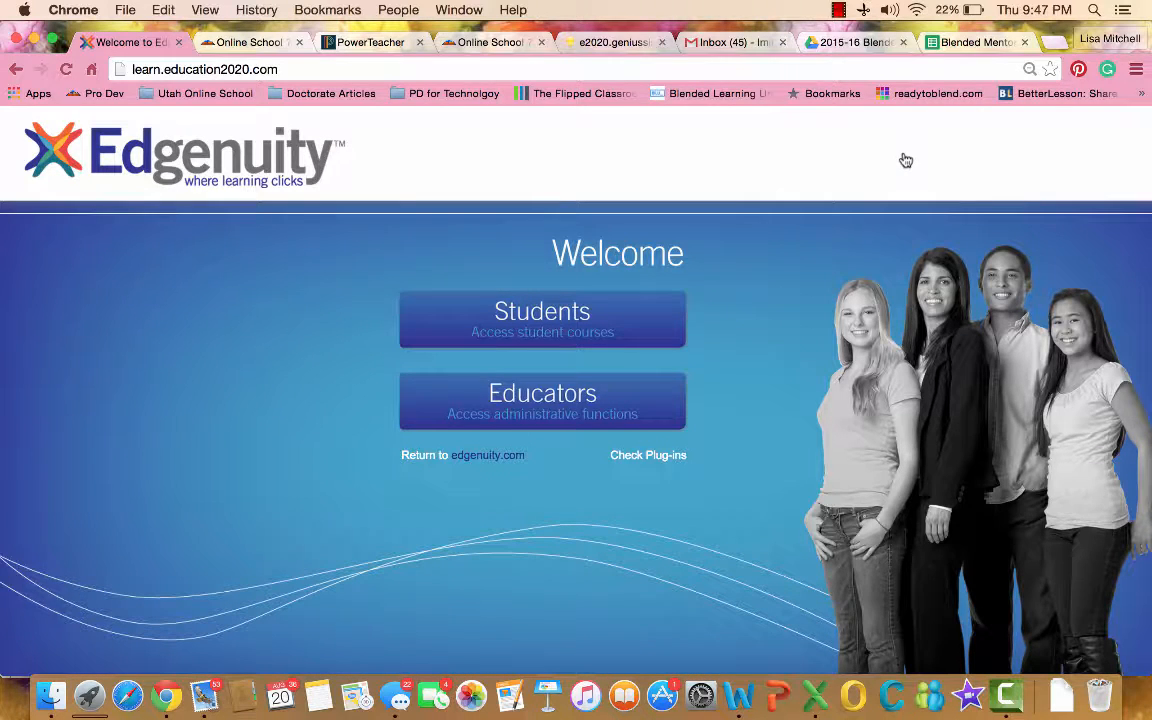
pyautogui.click(603, 397)
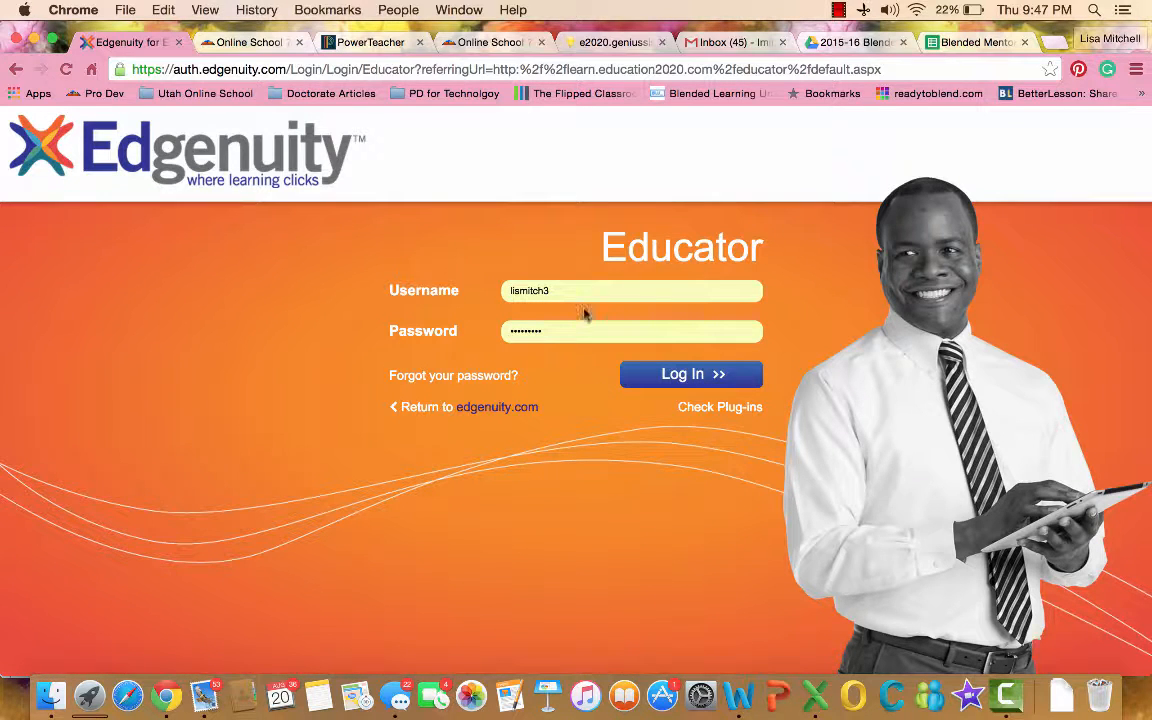
pyautogui.click(701, 377)
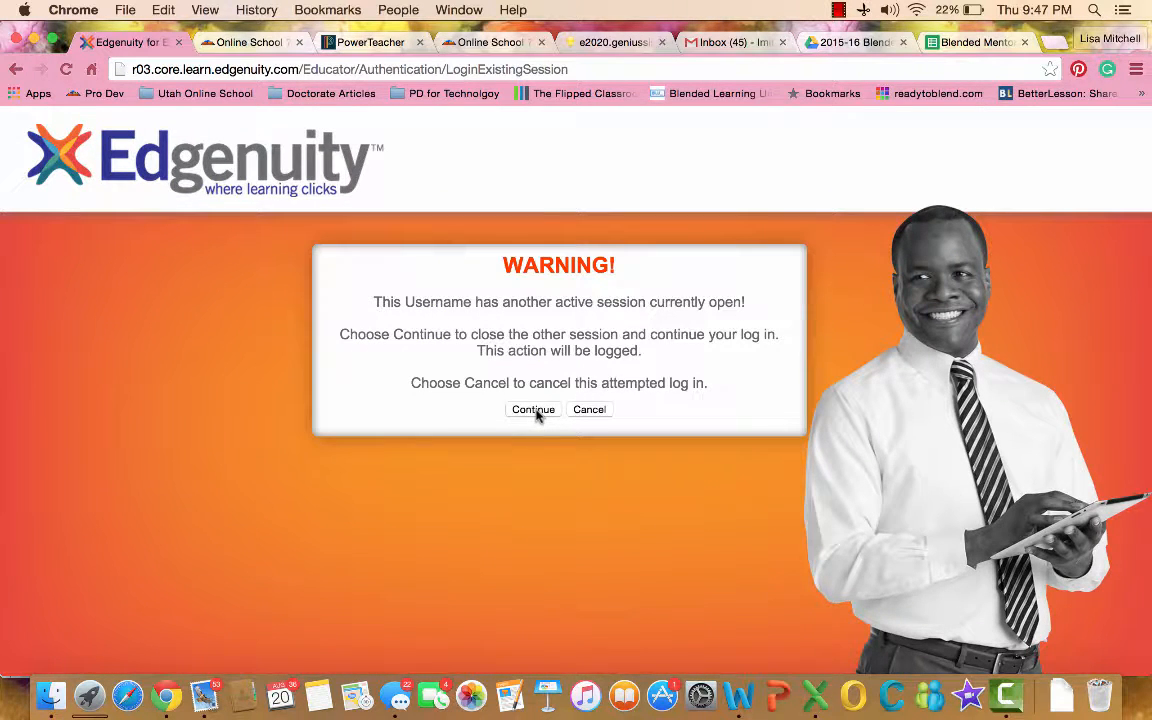
pyautogui.click(534, 411)
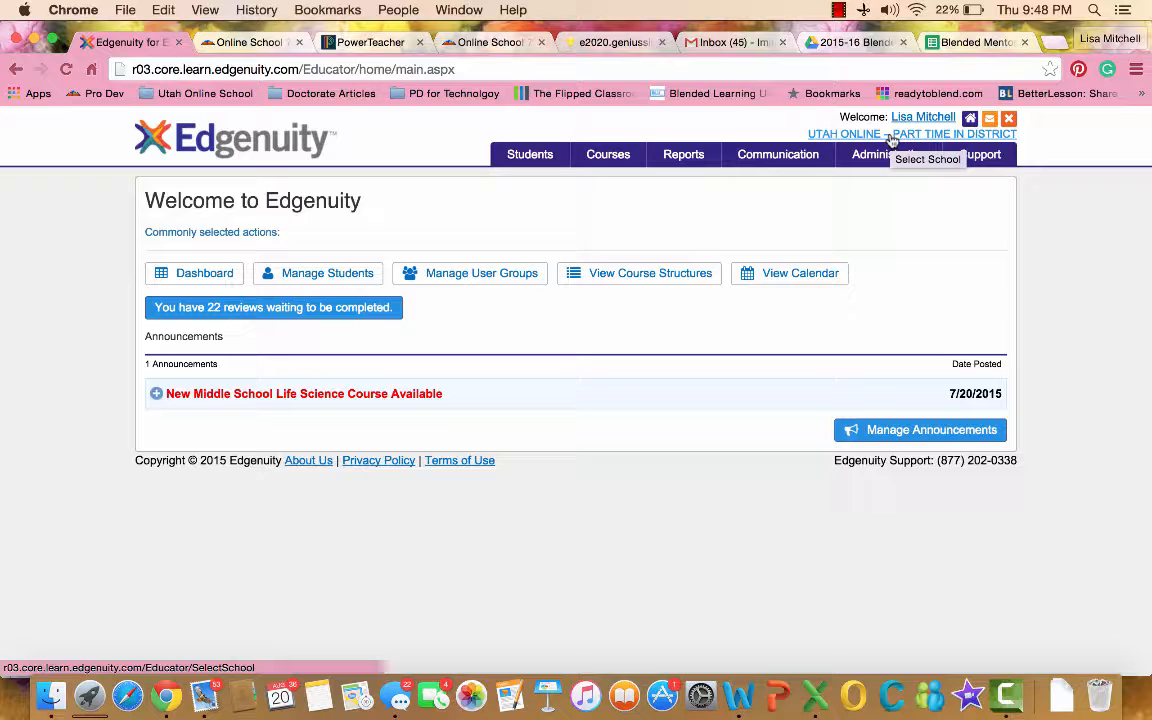
# Create a user group named "BAS Period 4A Fall 2015" with the description "recovery content students"
pyautogui.click(506, 281)
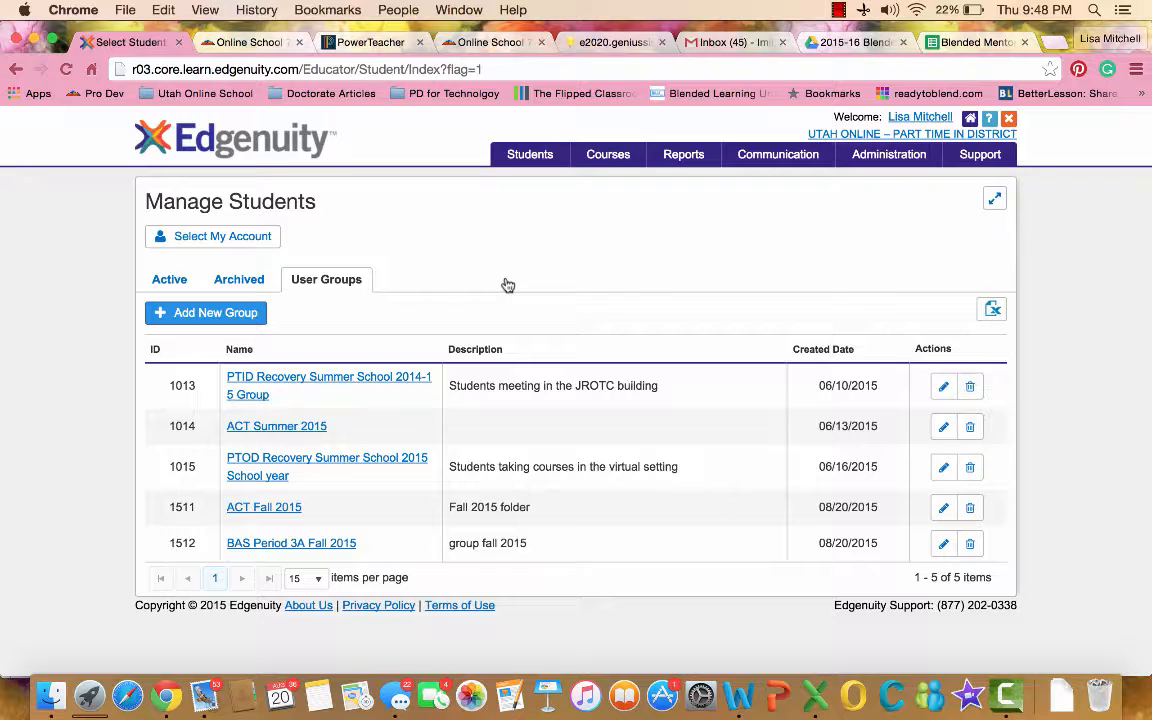
pyautogui.click(229, 314)
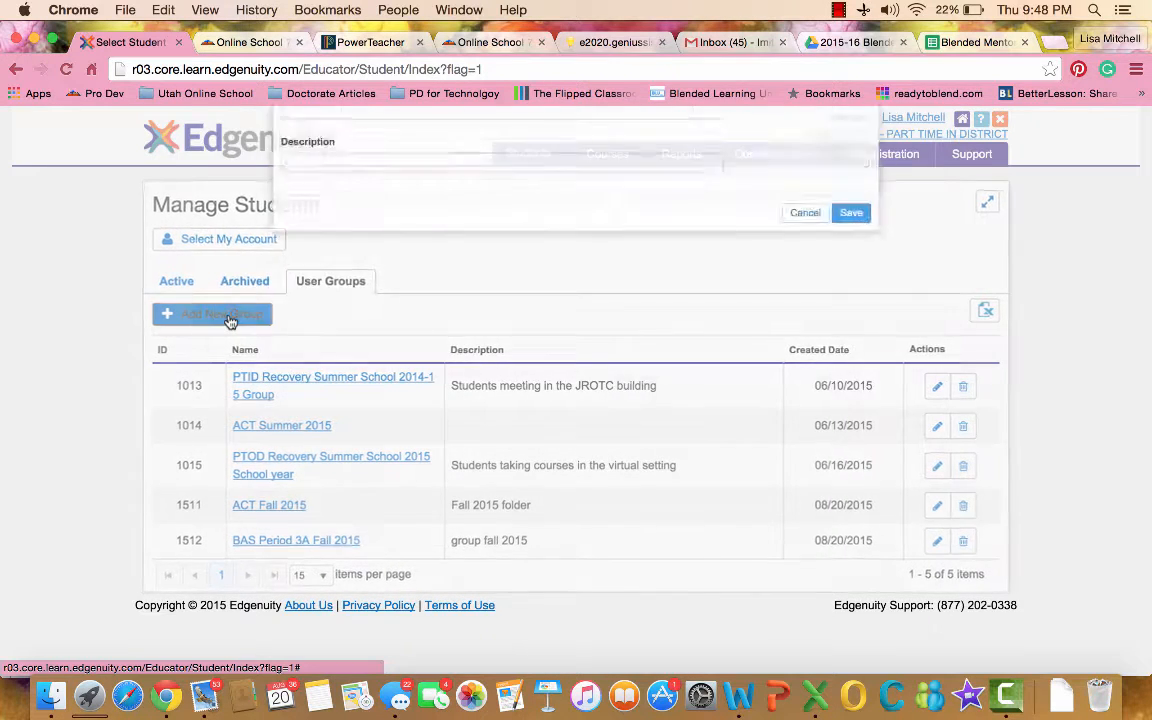
pyautogui.click(284, 238)
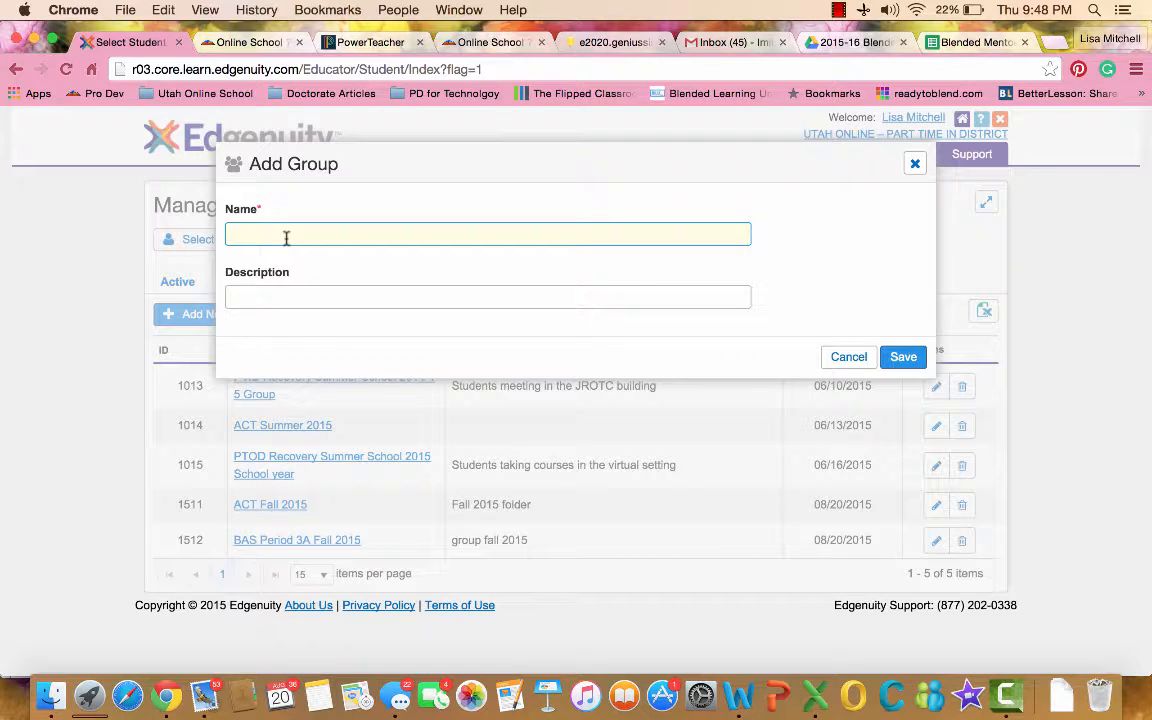
pyautogui.write('BAS')
pyautogui.write('Period 4A Fall')
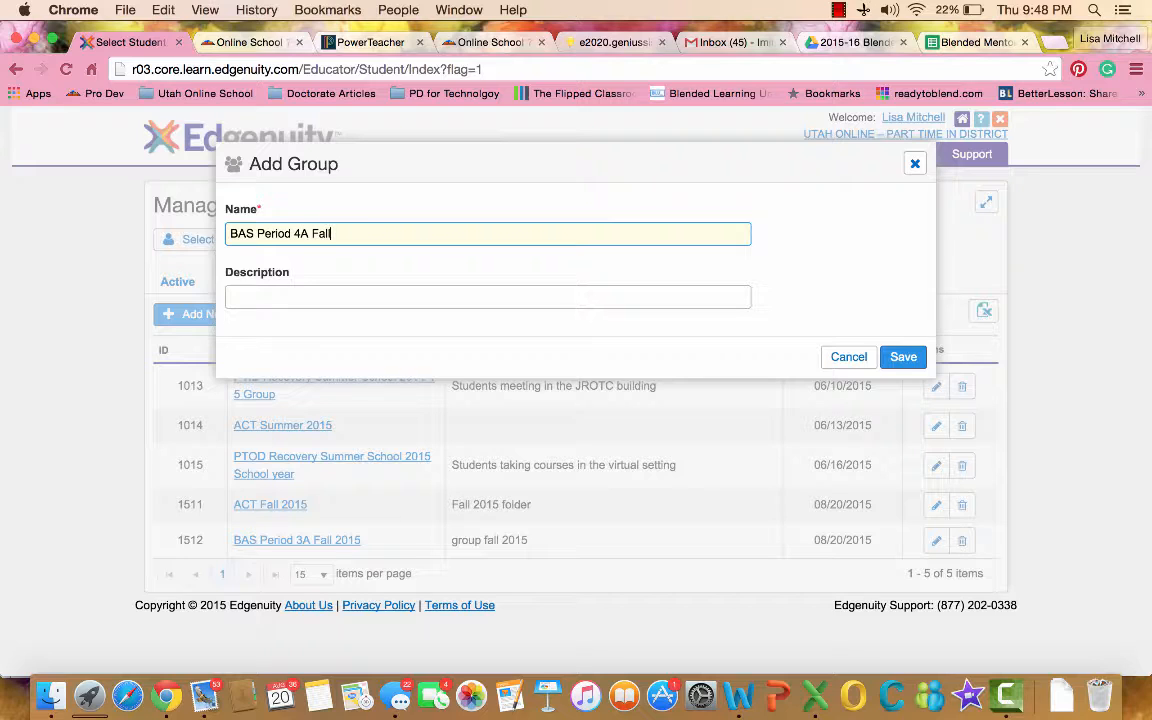
pyautogui.write(' 2015')
pyautogui.click(259, 296)
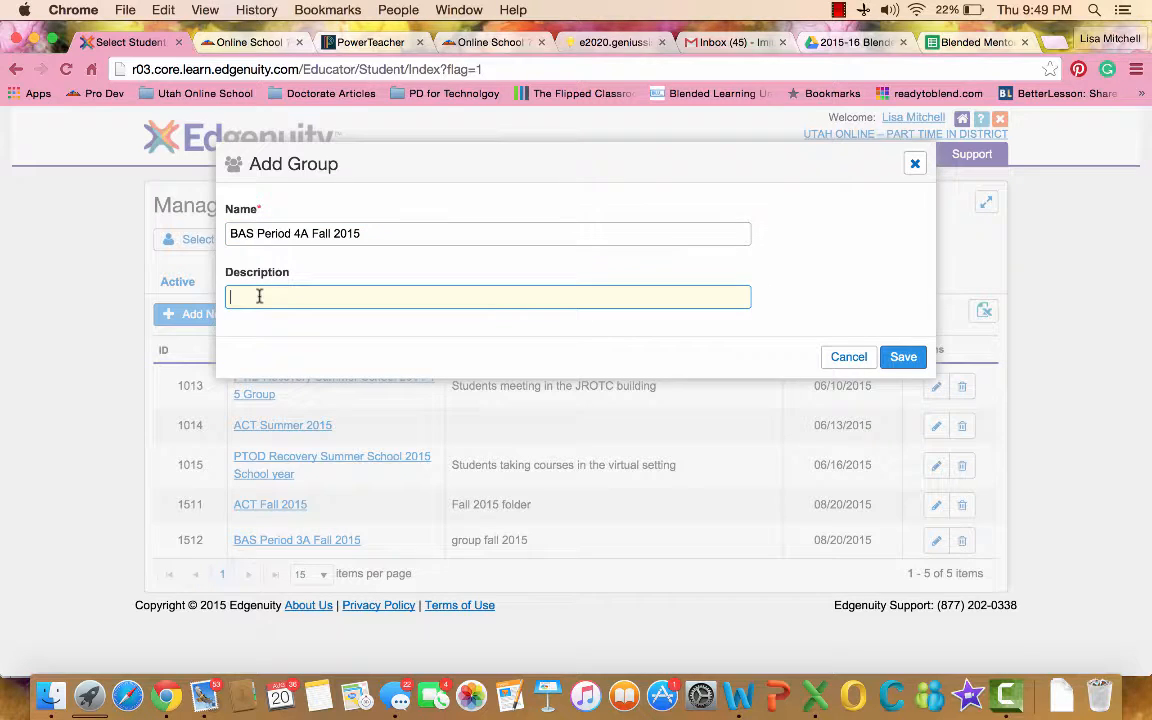
pyautogui.write('recovery content ')
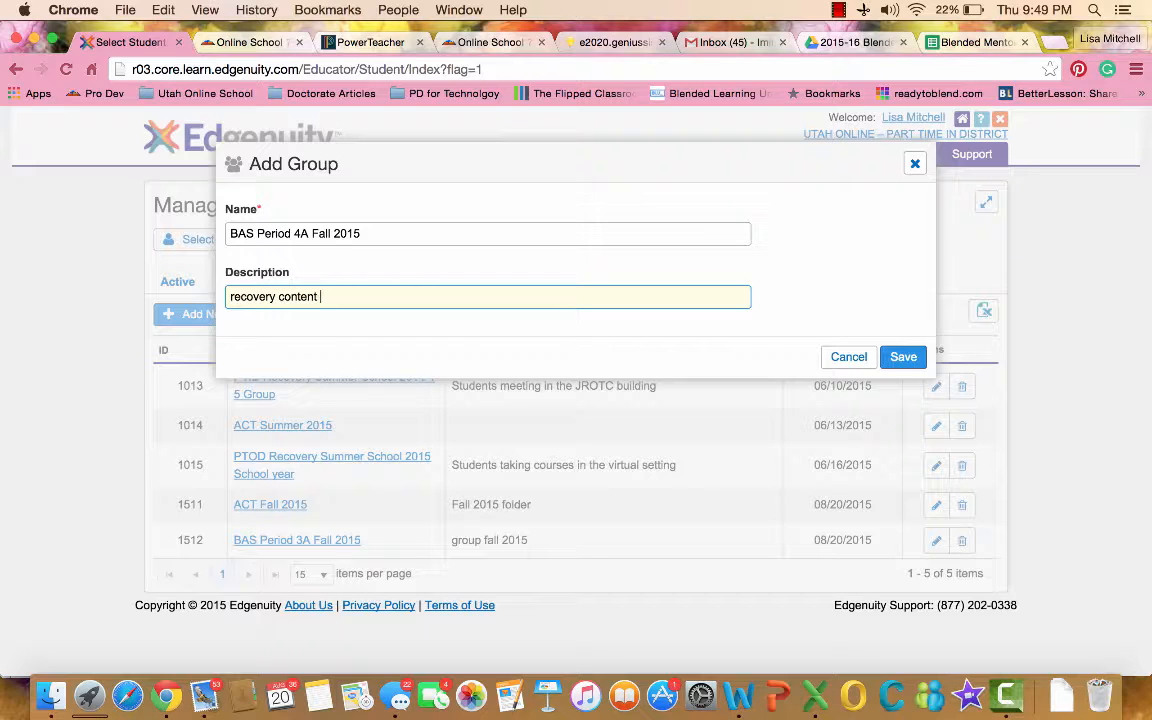
pyautogui.write('students')
pyautogui.click(903, 357)
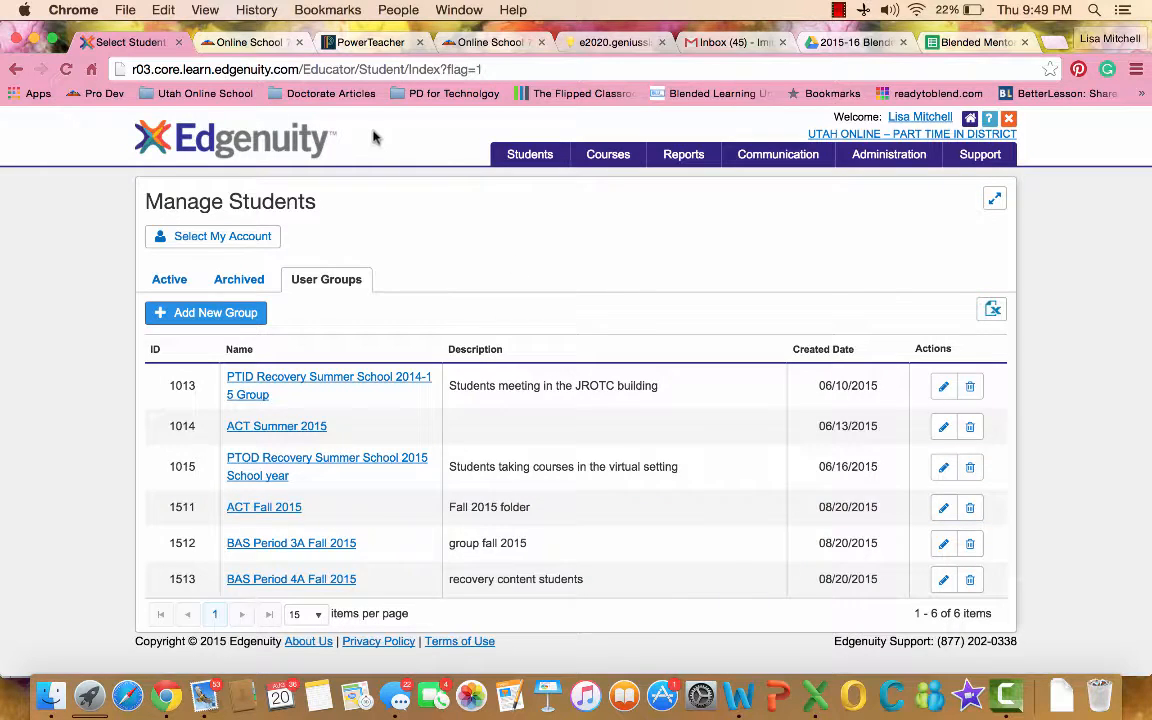
# Switch to PowerSchool to check the ACT Prep class roster, and return to Edgenuity
pyautogui.click(349, 45)
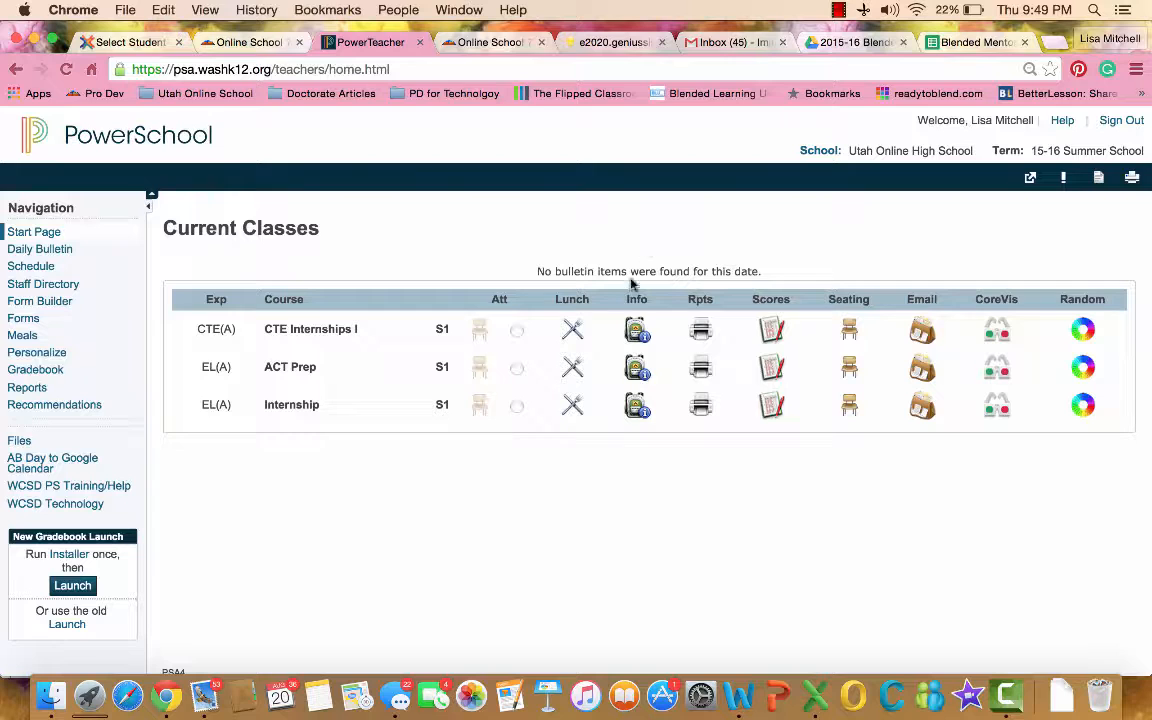
pyautogui.click(641, 372)
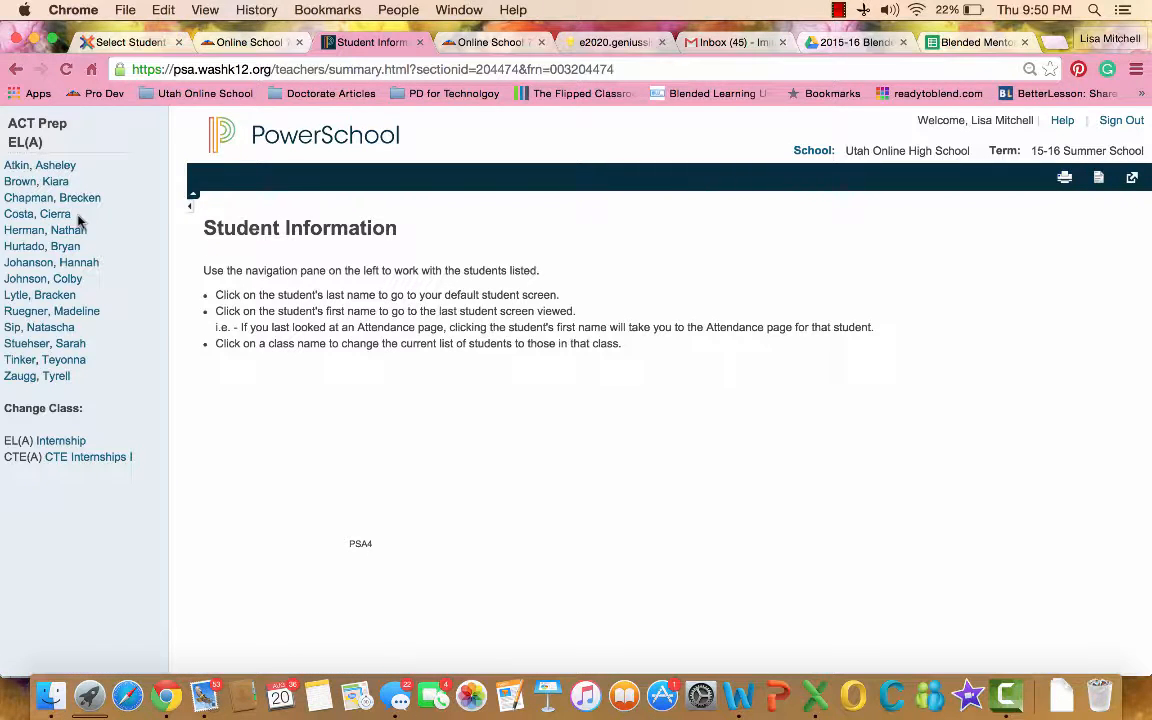
pyautogui.click(133, 44)
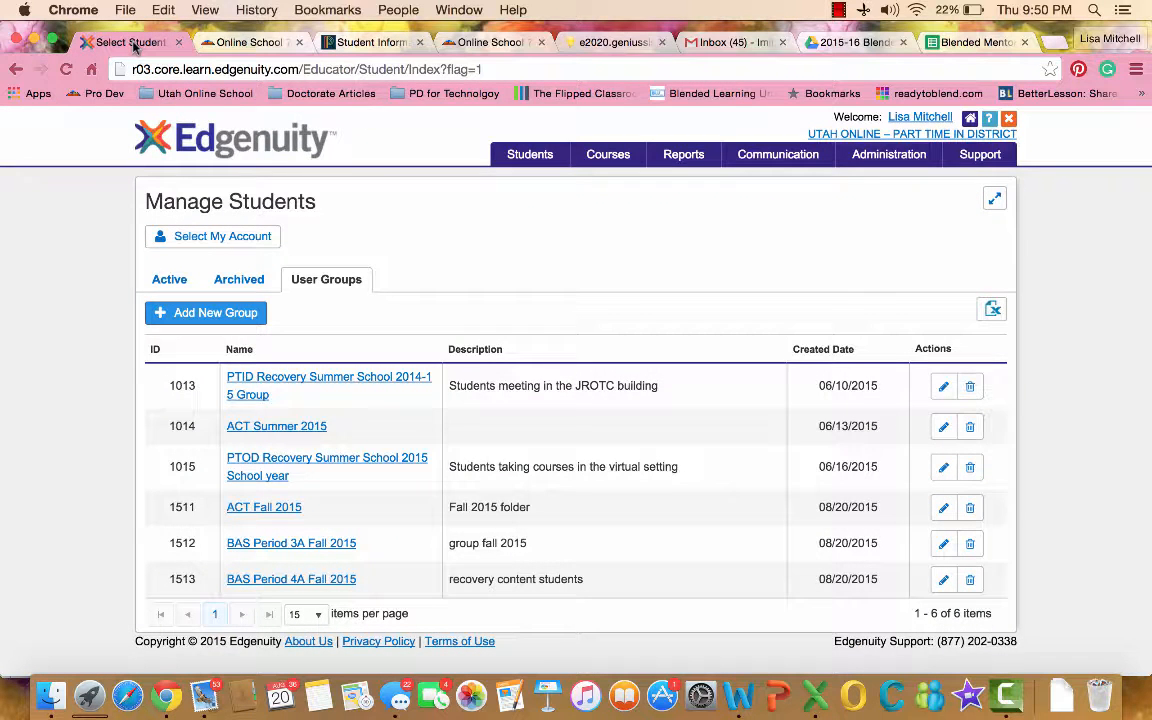
# In the active student list filtered to C, add the second C-surnamed student from the ACT Prep roster to the ACT Fall 2015 group
pyautogui.moveTo(533, 160)
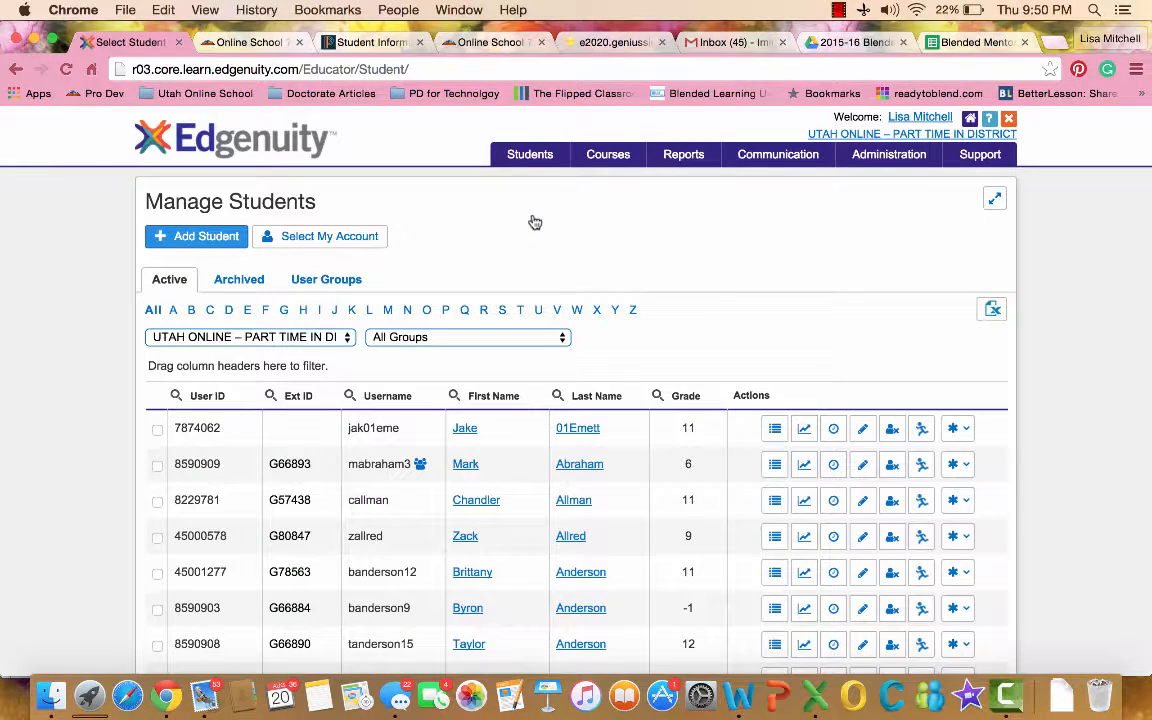
pyautogui.click(210, 310)
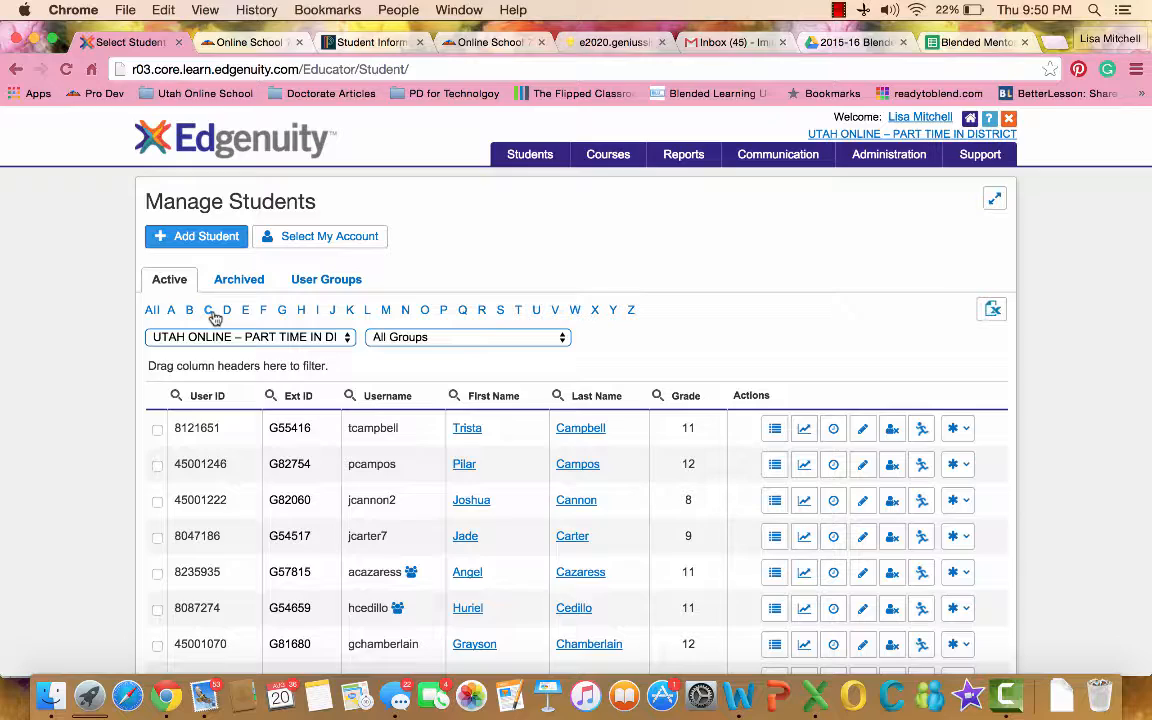
pyautogui.scroll(-10, 551, 256)
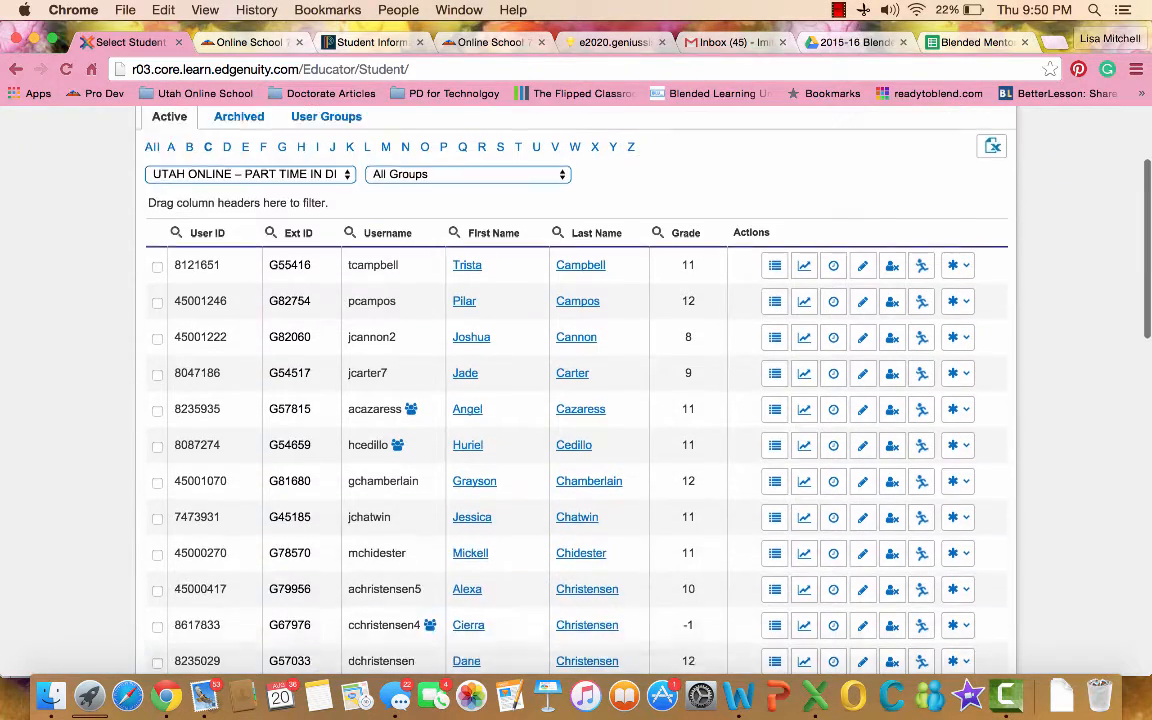
pyautogui.scroll(-4, 551, 255)
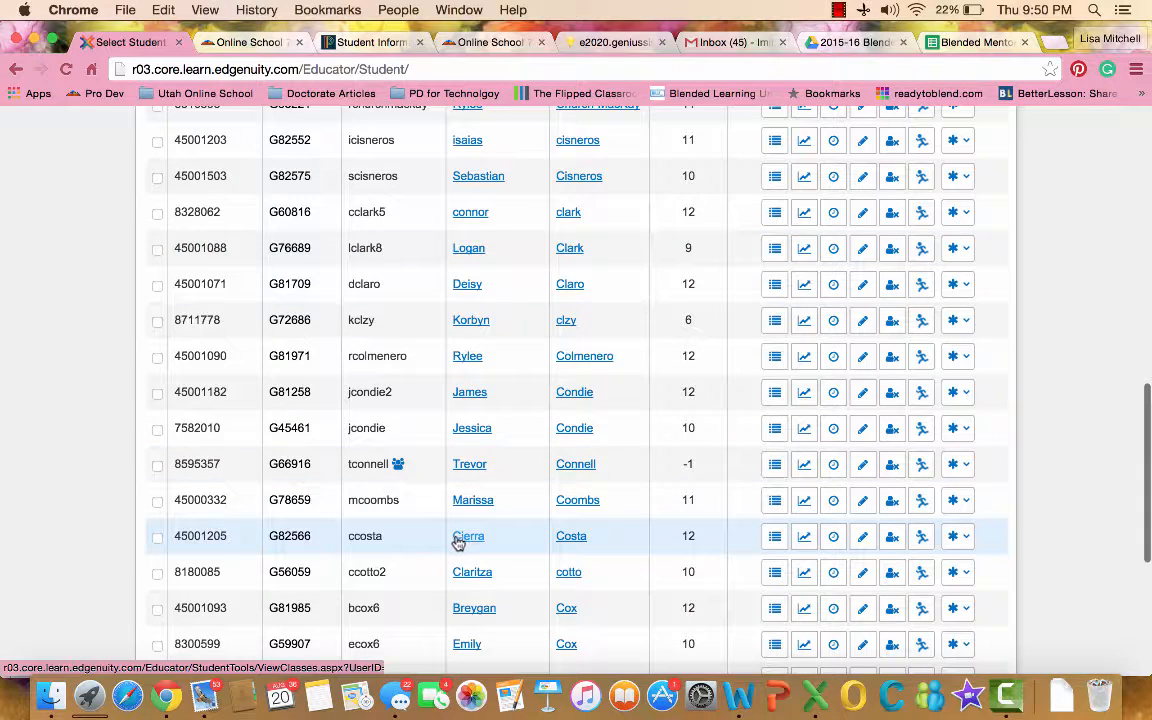
pyautogui.click(157, 540)
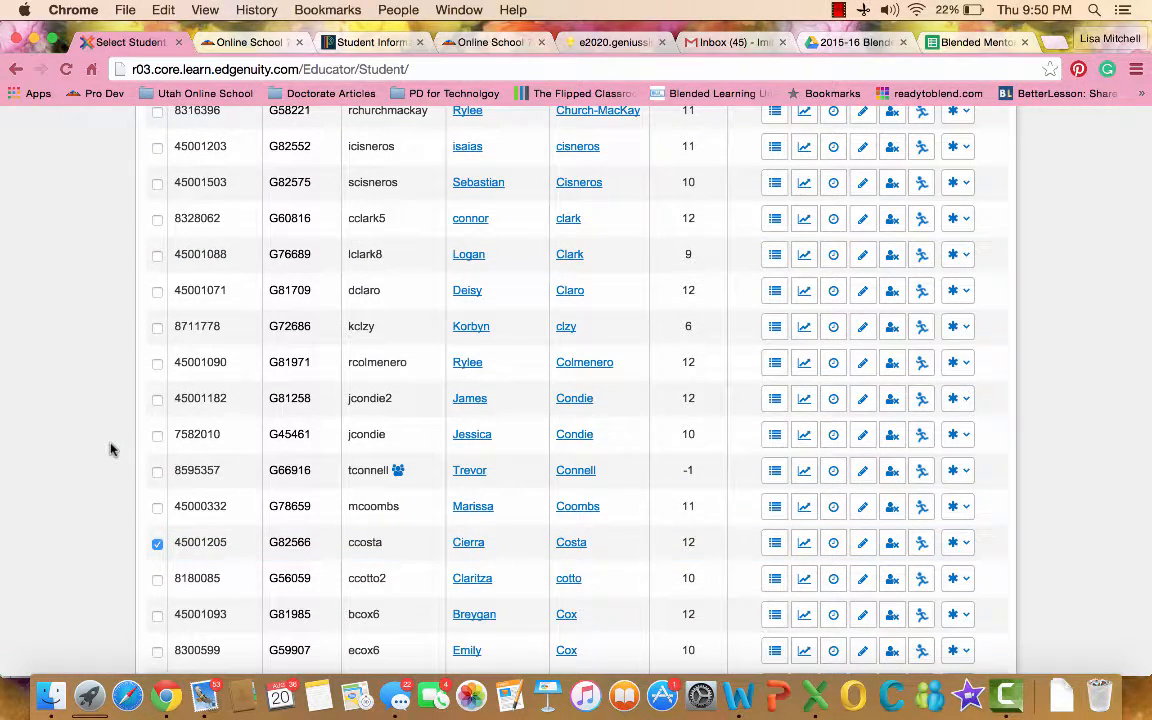
pyautogui.scroll(10, 110, 449)
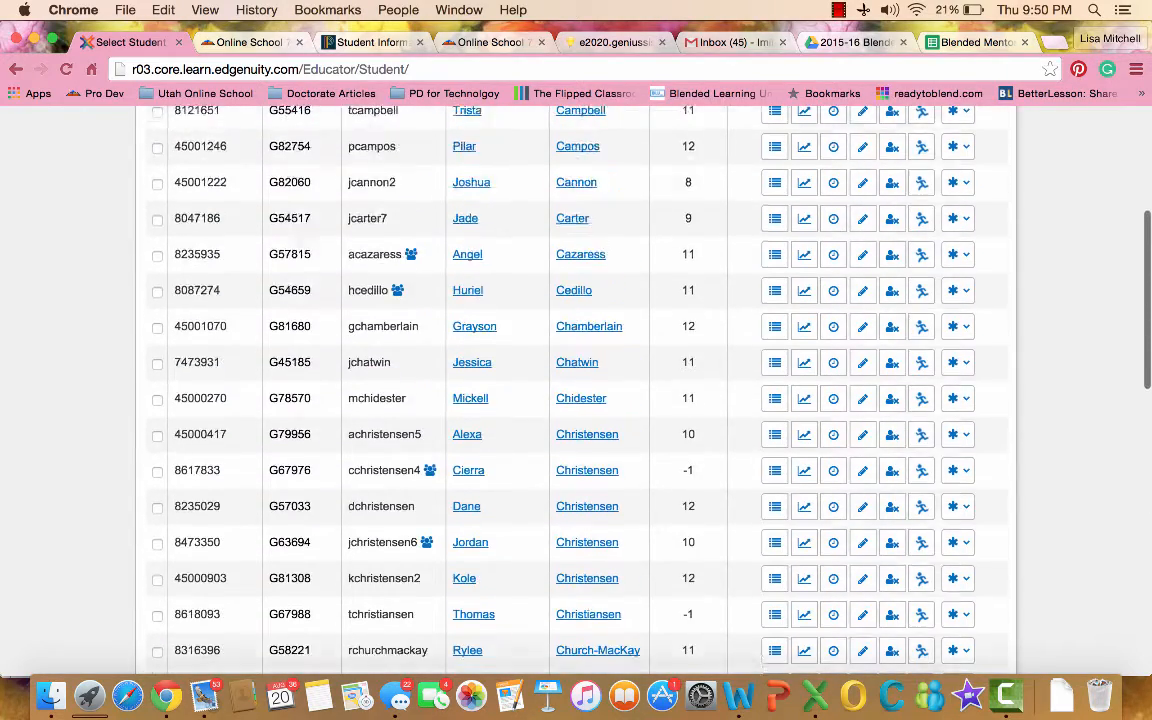
pyautogui.scroll(5, 200, 400)
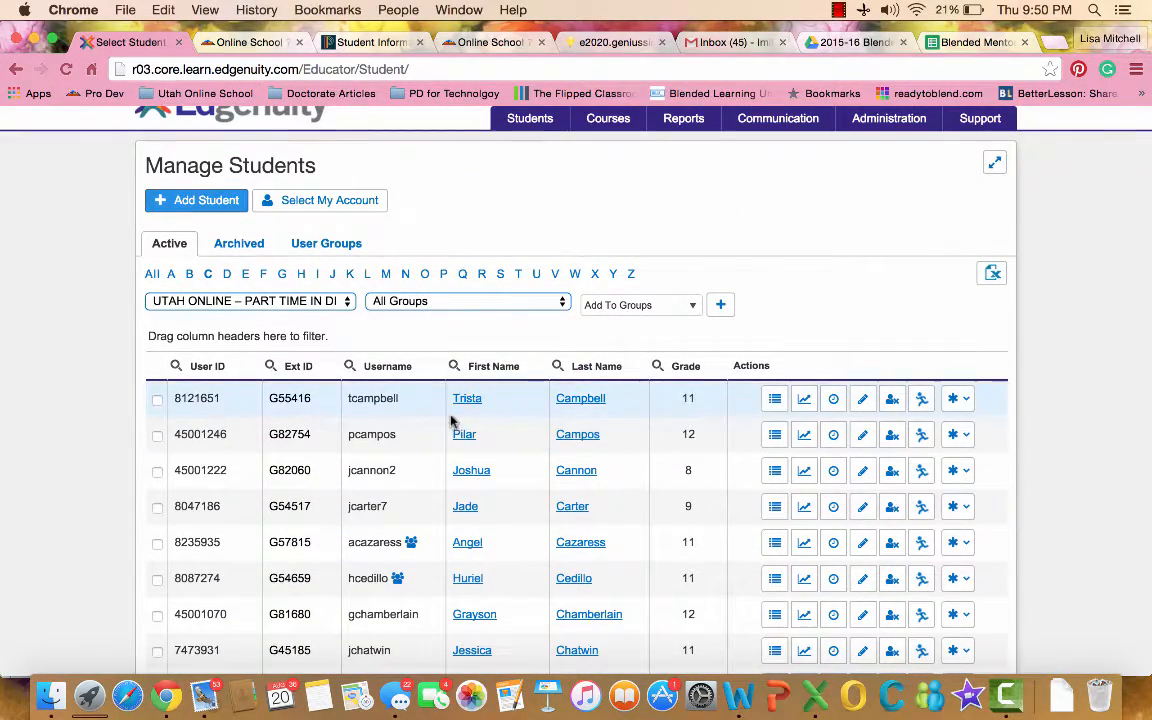
pyautogui.click(694, 307)
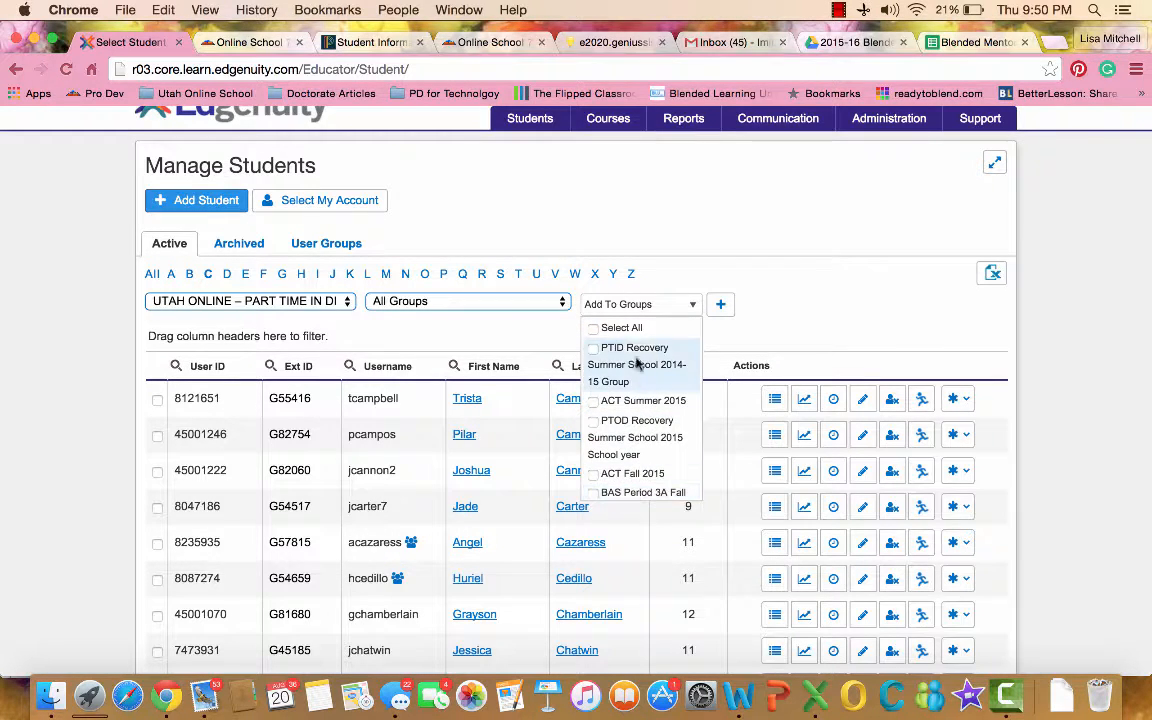
pyautogui.click(614, 479)
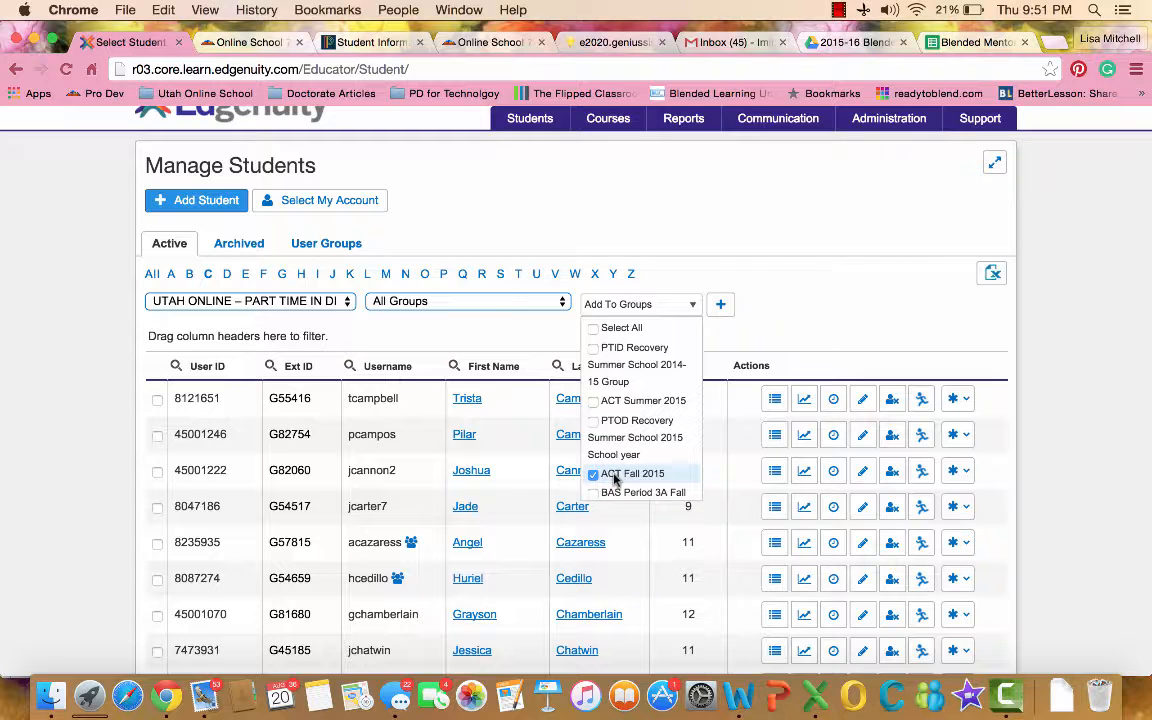
pyautogui.click(723, 310)
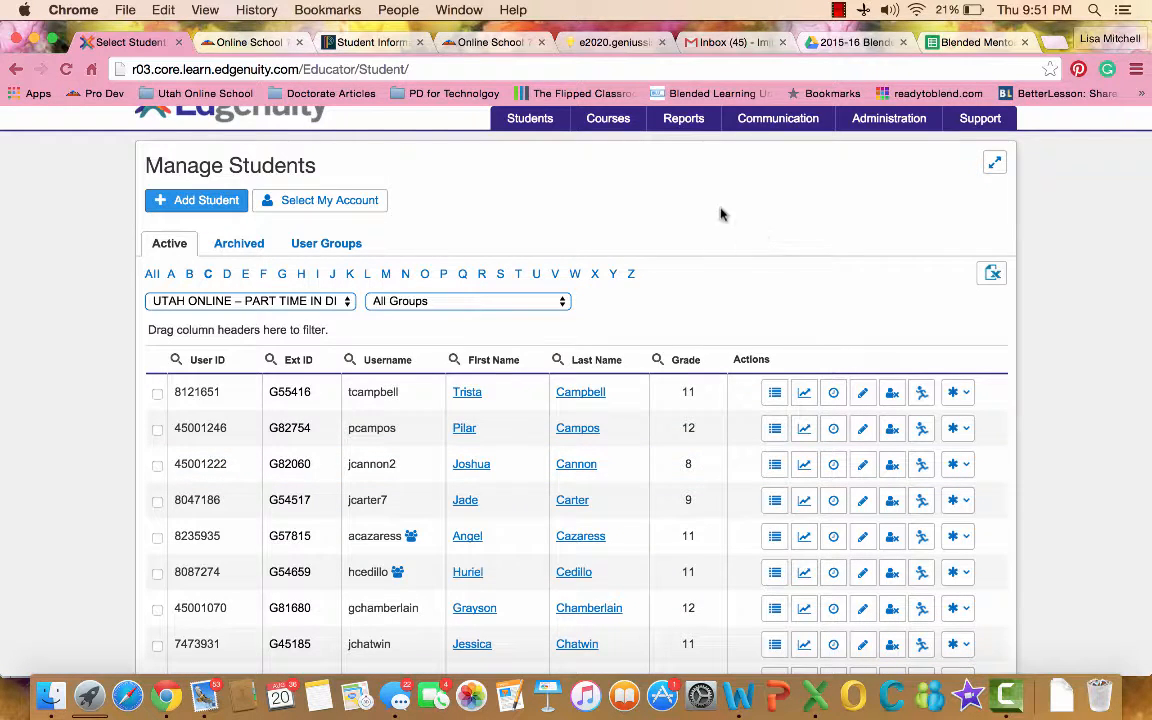
# Go to the user groups and view the members of ACT Fall 2015
pyautogui.click(606, 119)
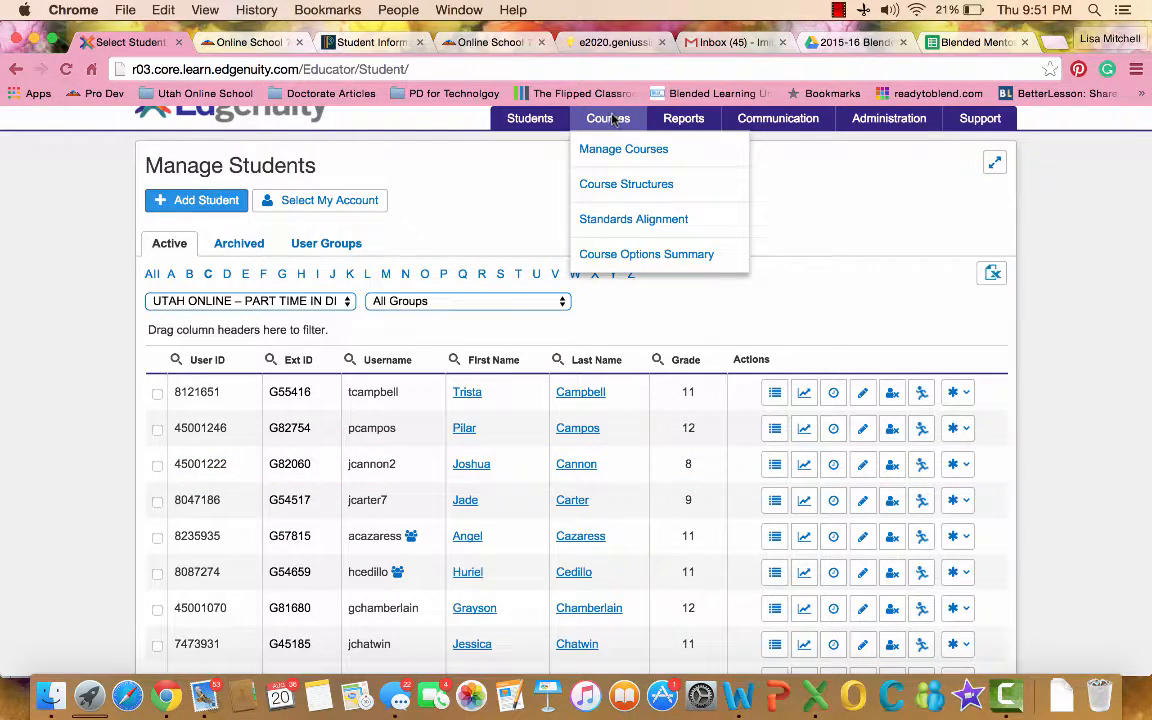
pyautogui.click(521, 120)
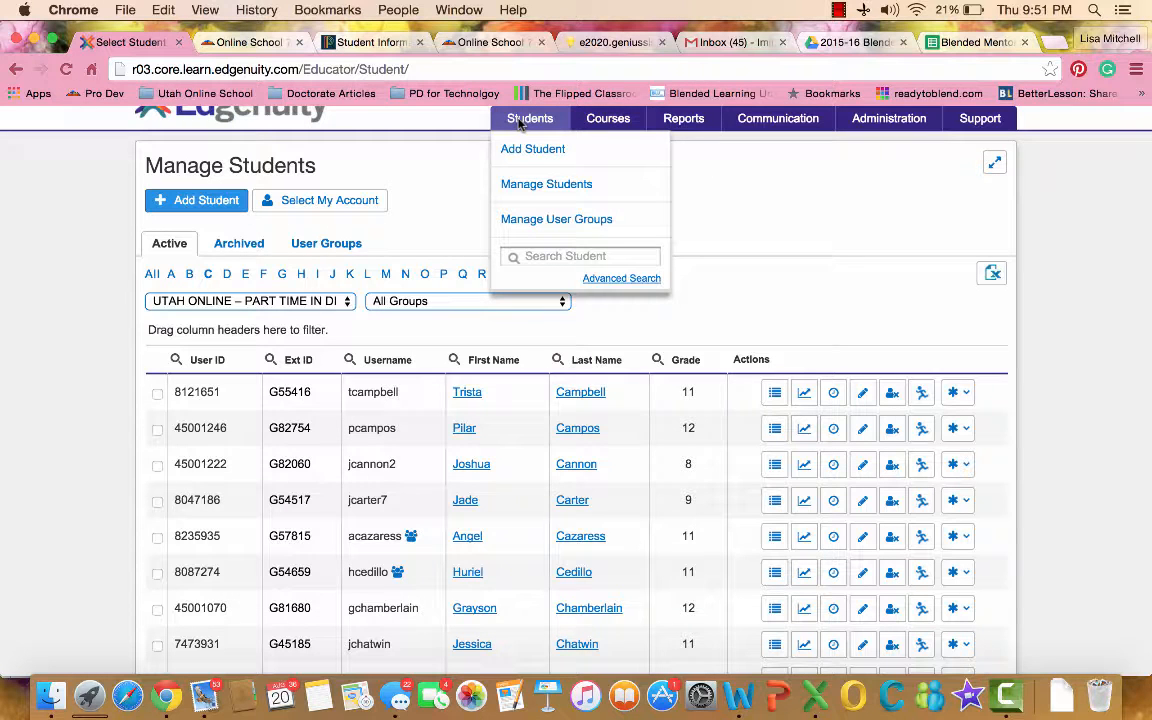
pyautogui.click(541, 222)
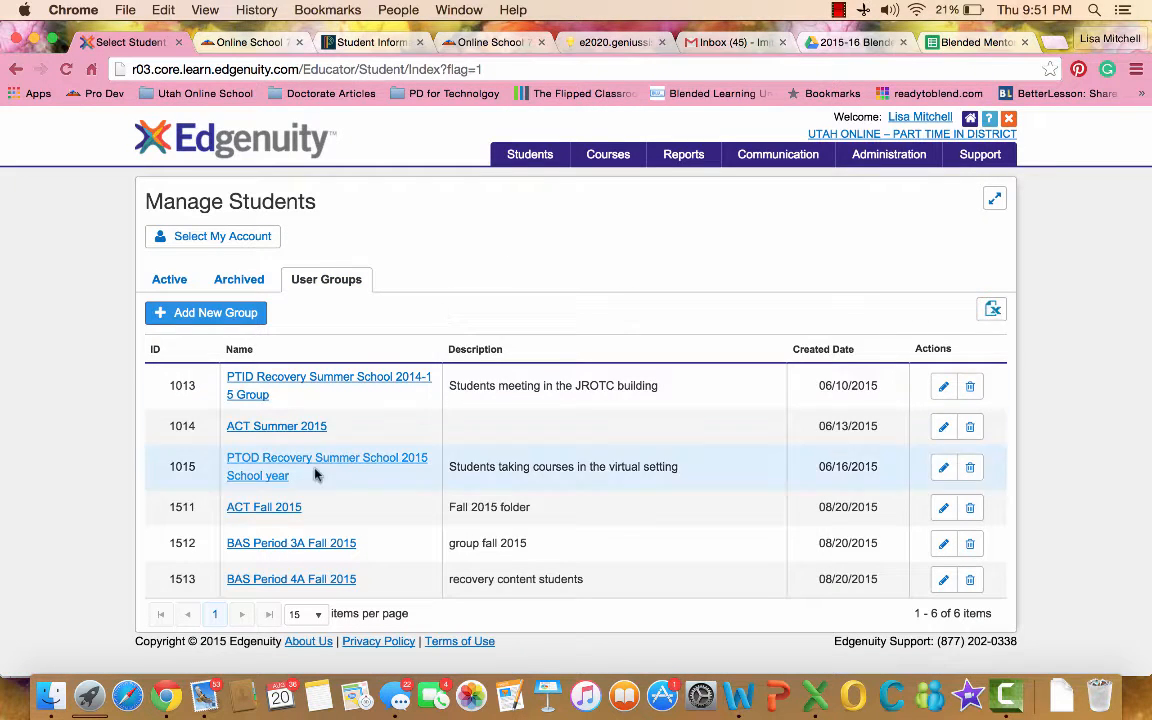
pyautogui.click(264, 507)
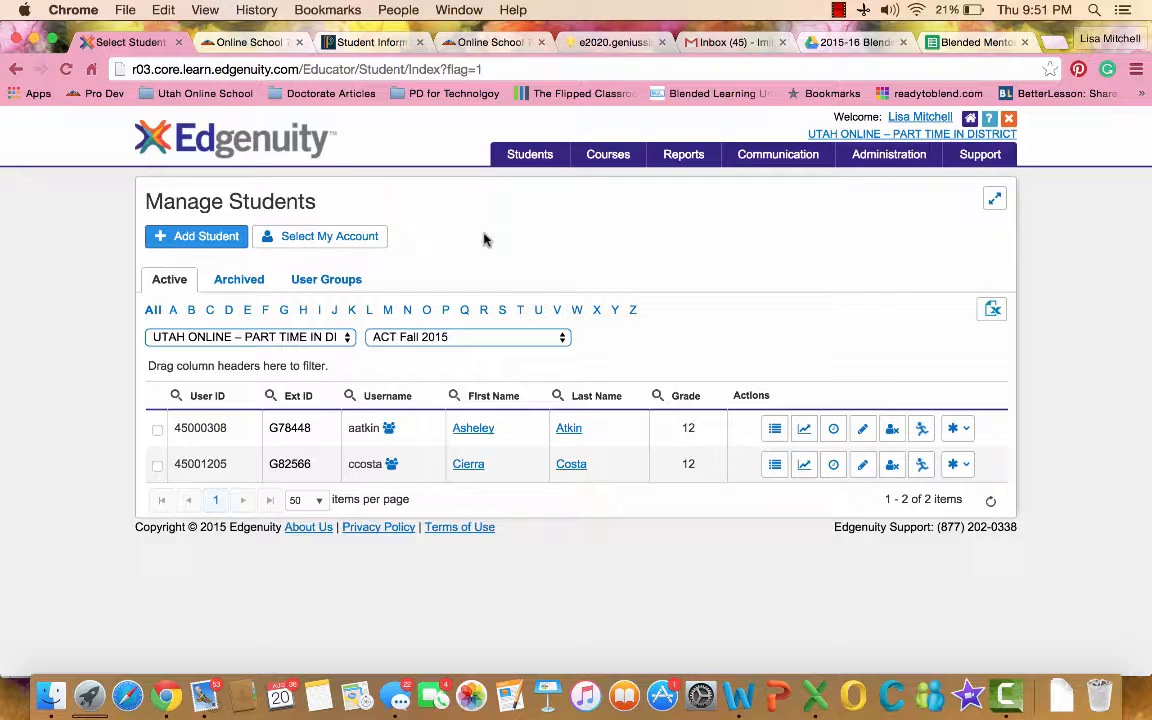
# Open the Dashboard report and examine the student alerts and progress on its first two pages
pyautogui.moveTo(690, 156)
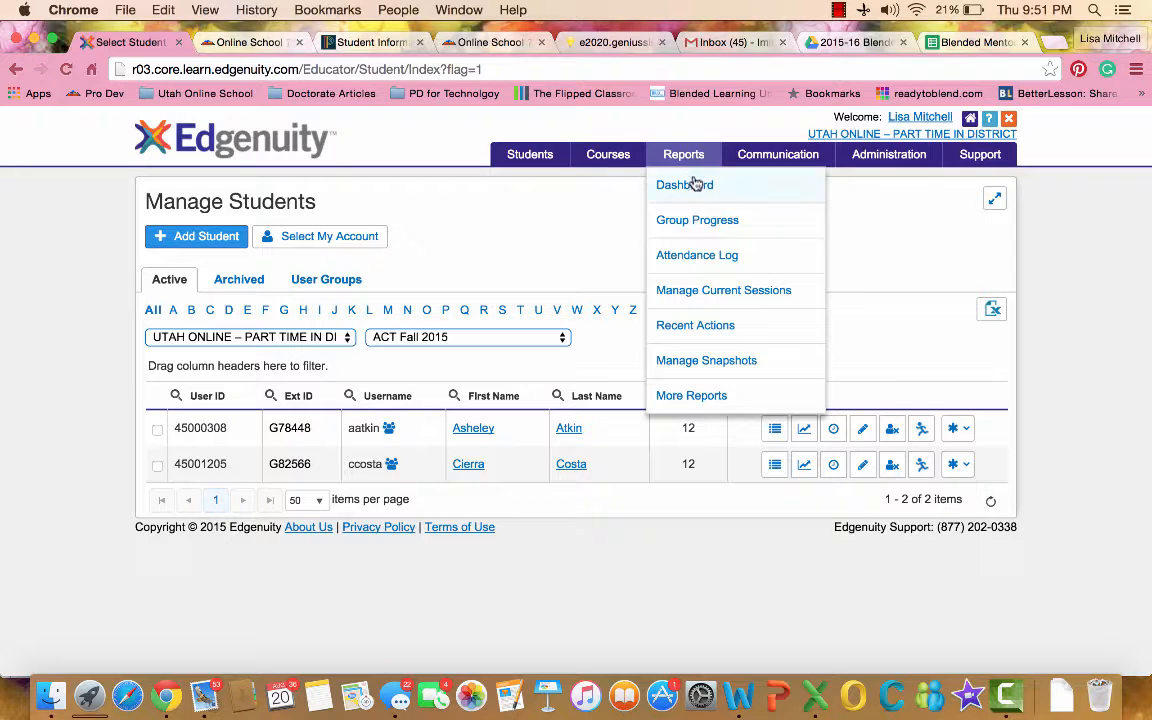
pyautogui.click(695, 193)
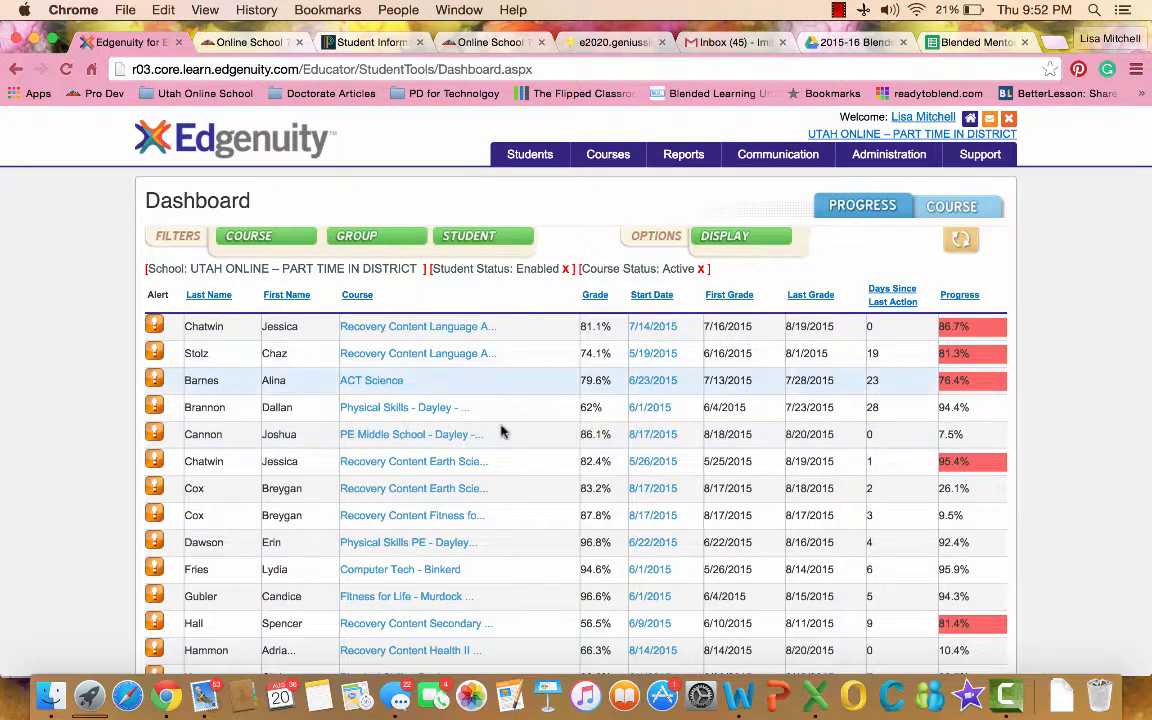
pyautogui.scroll(-3, 517, 576)
pyautogui.scroll(-2, 424, 545)
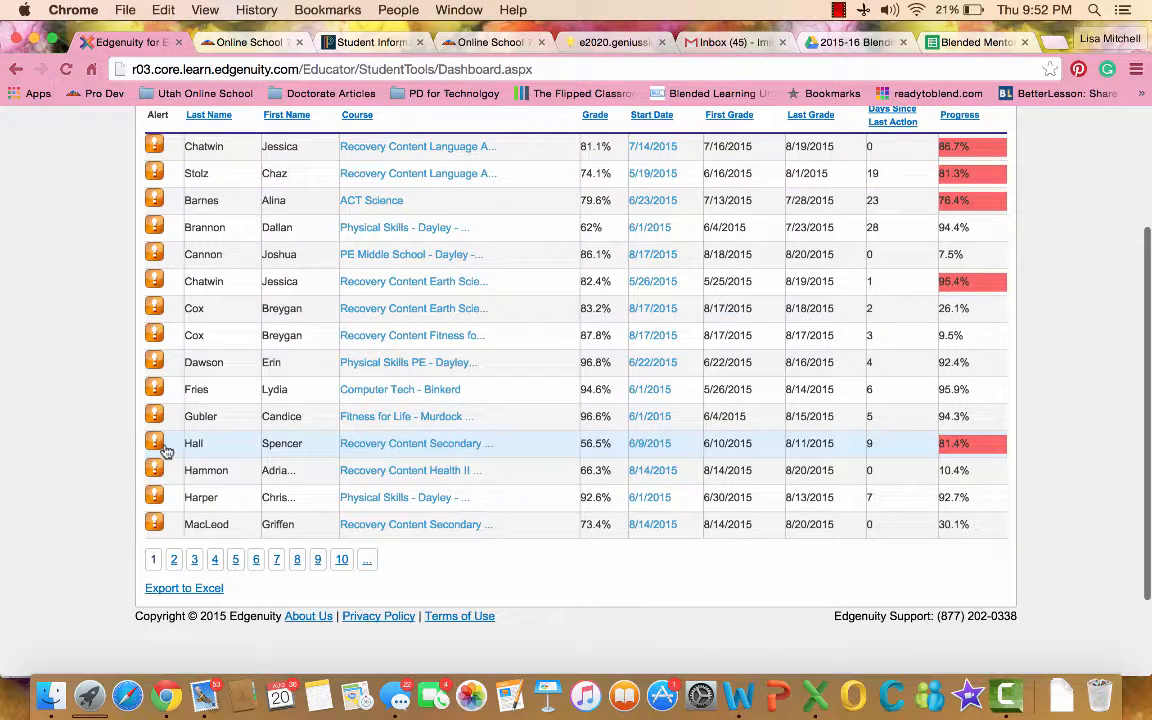
pyautogui.click(174, 561)
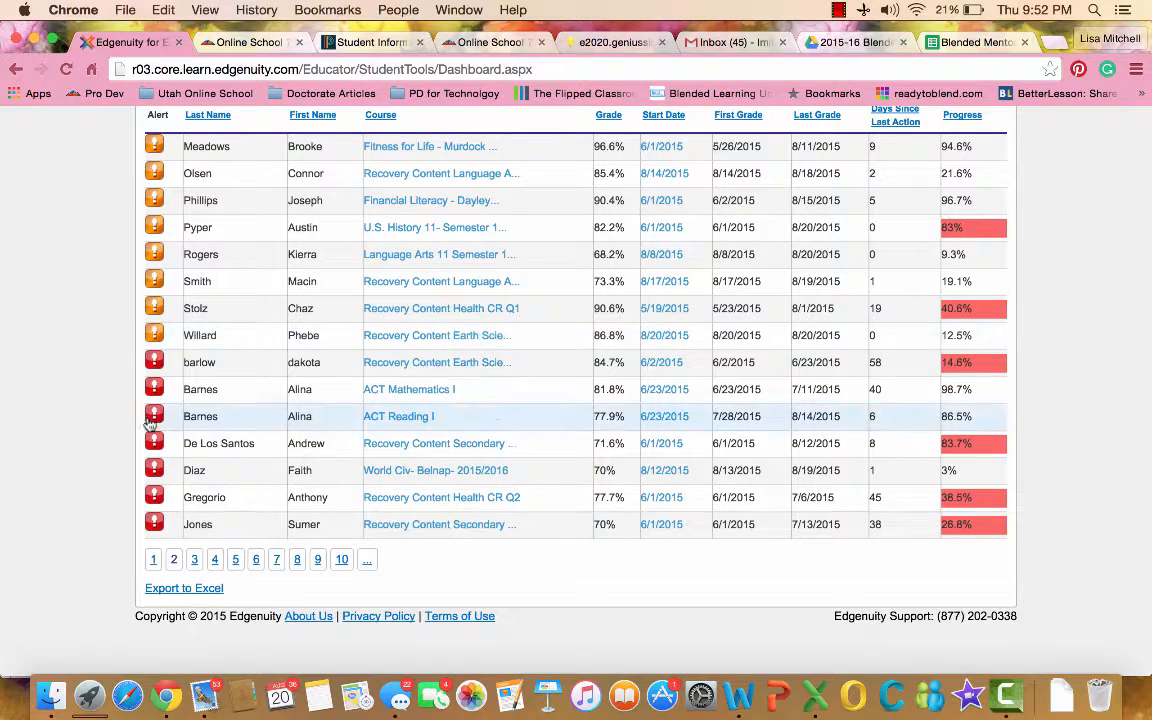
pyautogui.click(154, 561)
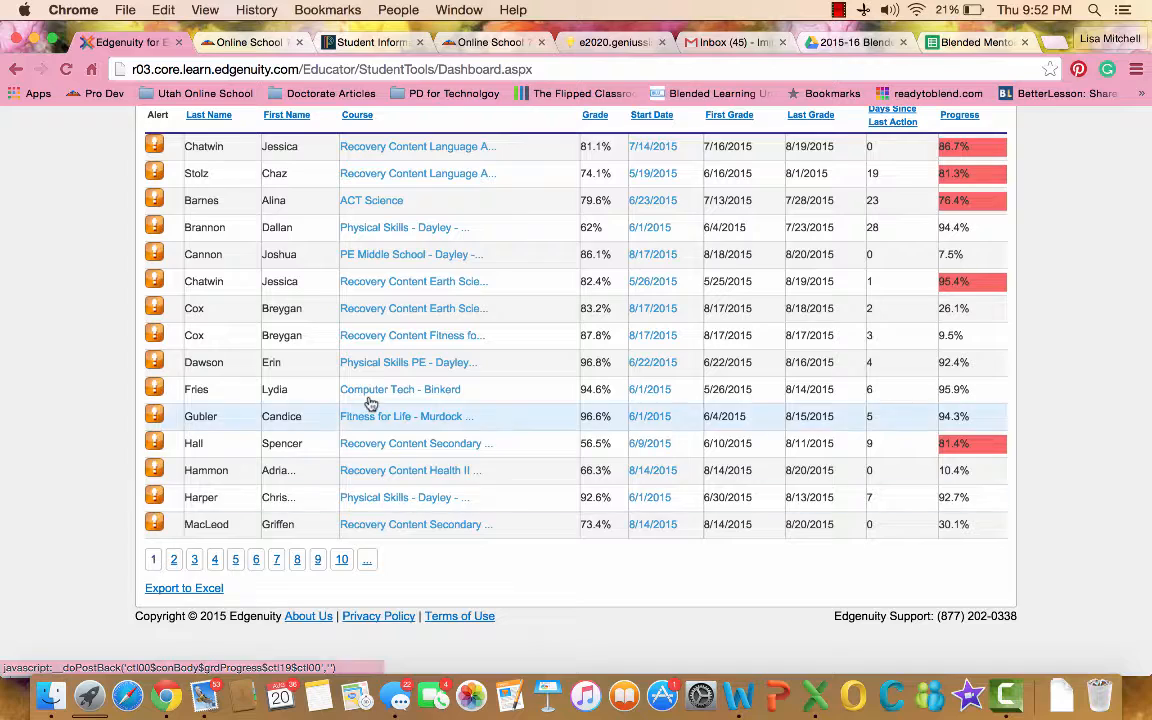
# Filter the progress dashboard by the ACT Fall 2015 user group
pyautogui.scroll(4, 375, 404)
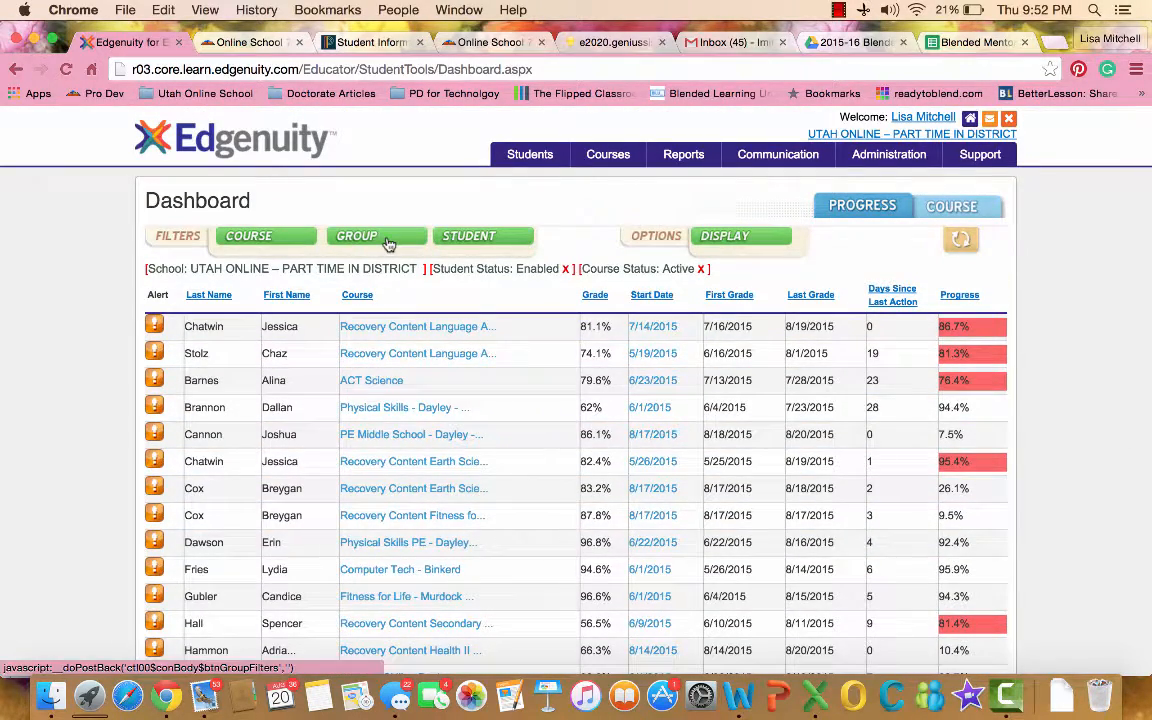
pyautogui.click(389, 245)
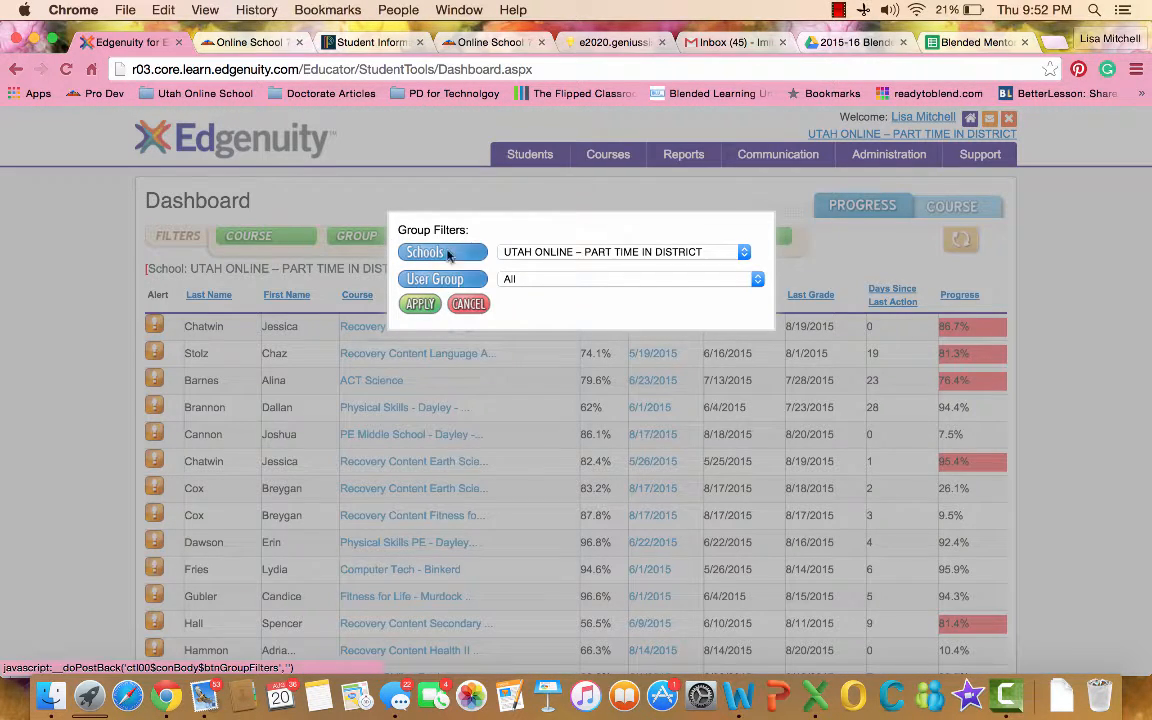
pyautogui.click(540, 279)
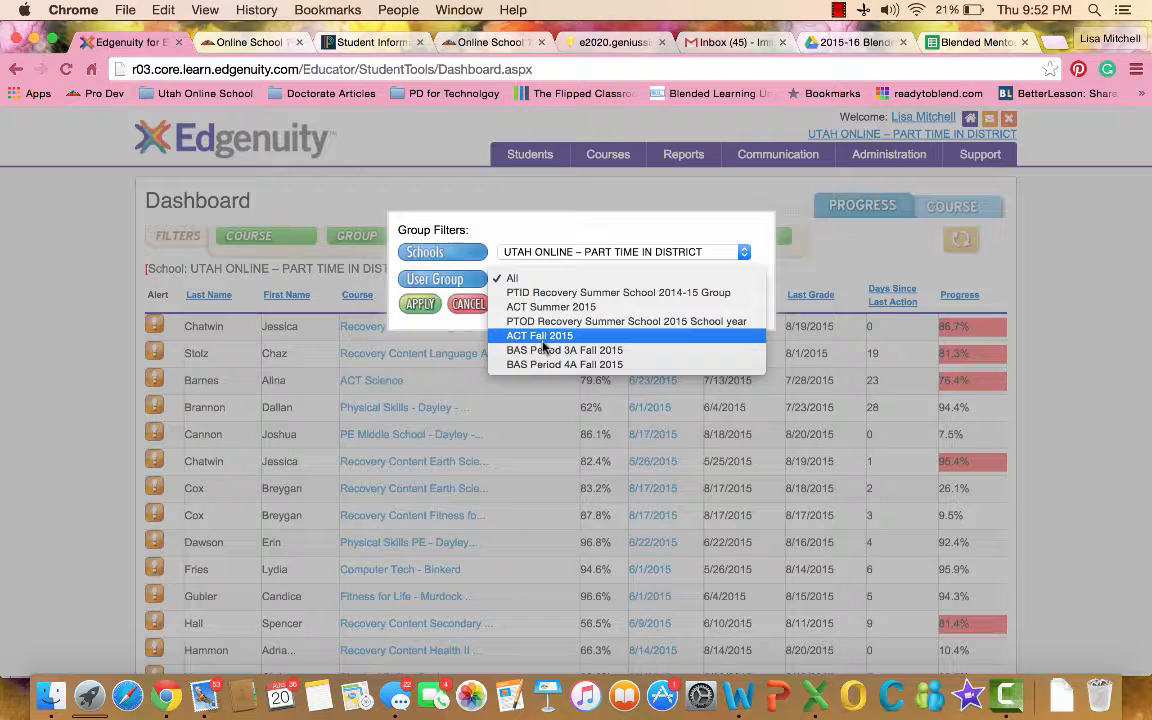
pyautogui.click(543, 340)
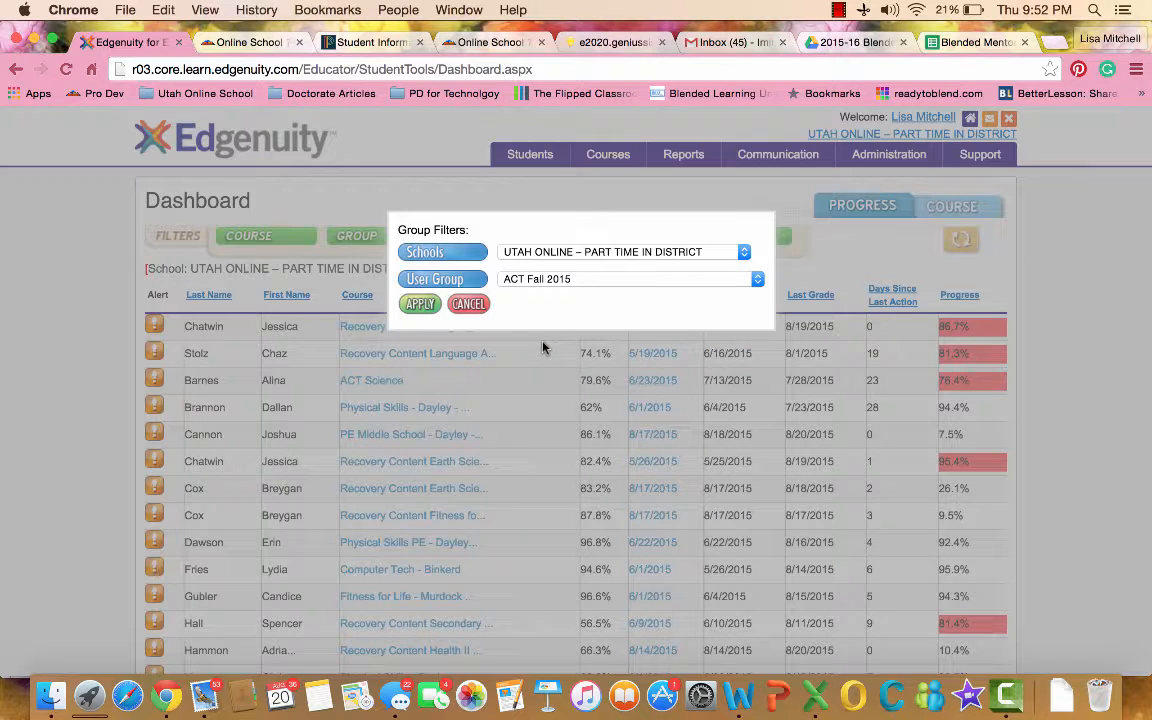
pyautogui.click(422, 304)
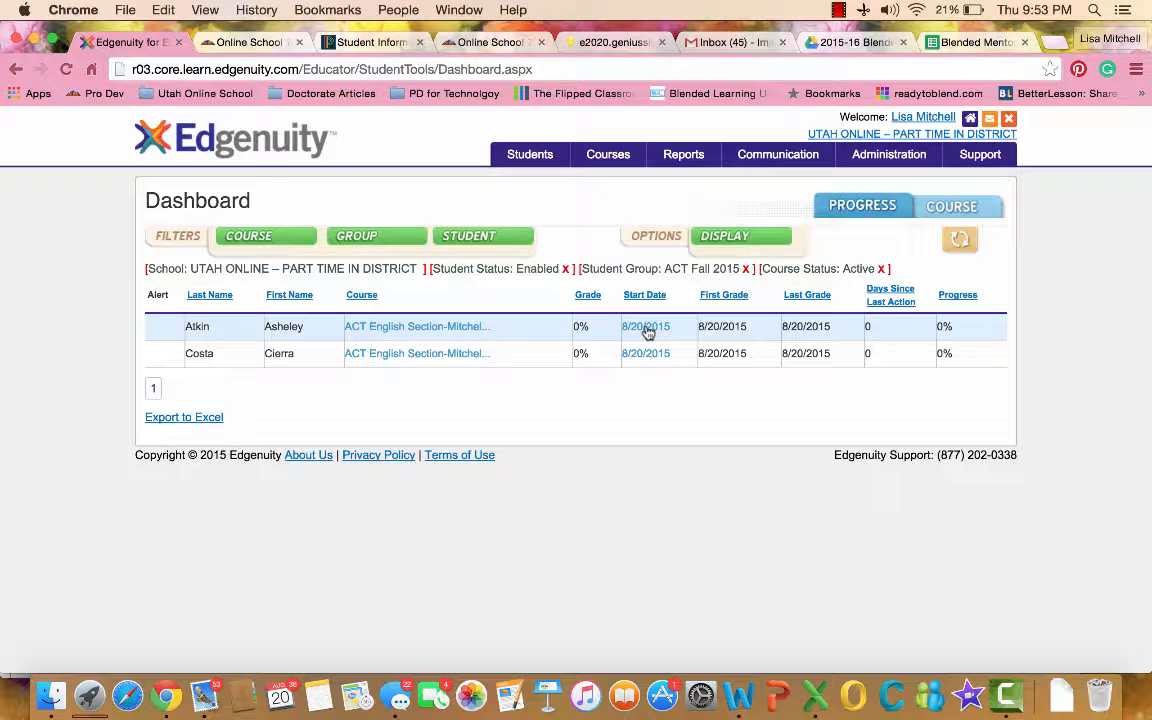
# Review the dashboard's display options, switch the First Grade column off and back on, and apply the options
pyautogui.click(776, 244)
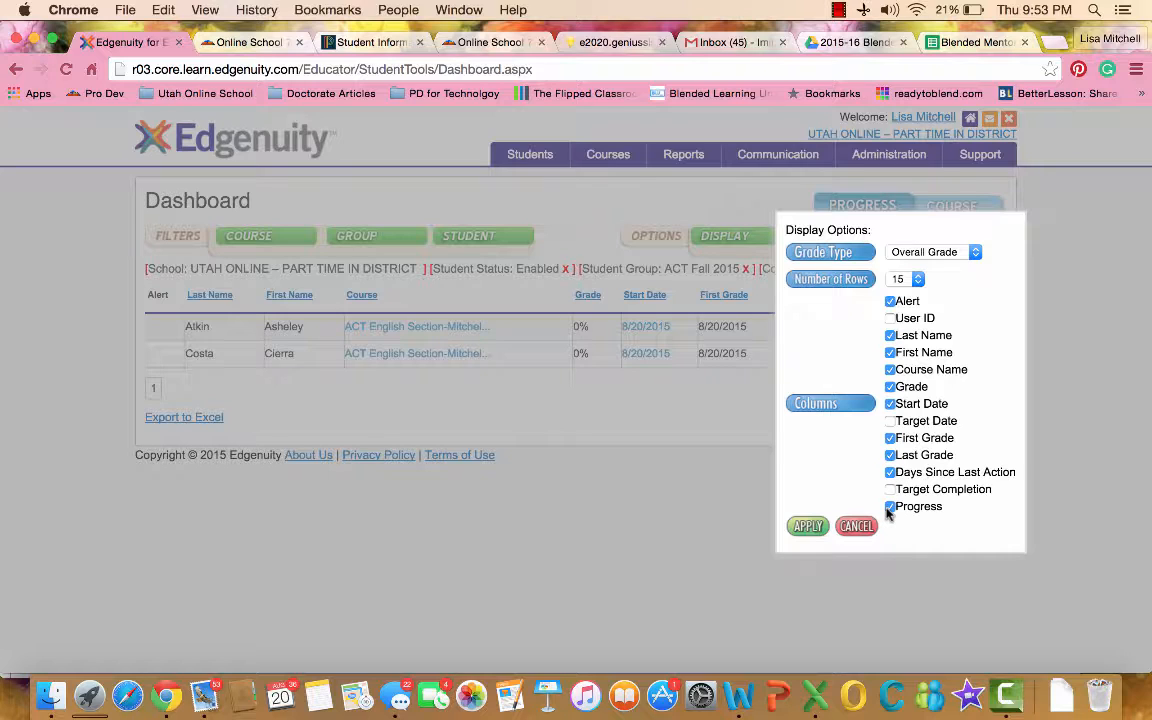
pyautogui.click(891, 439)
pyautogui.click(890, 439)
pyautogui.click(802, 527)
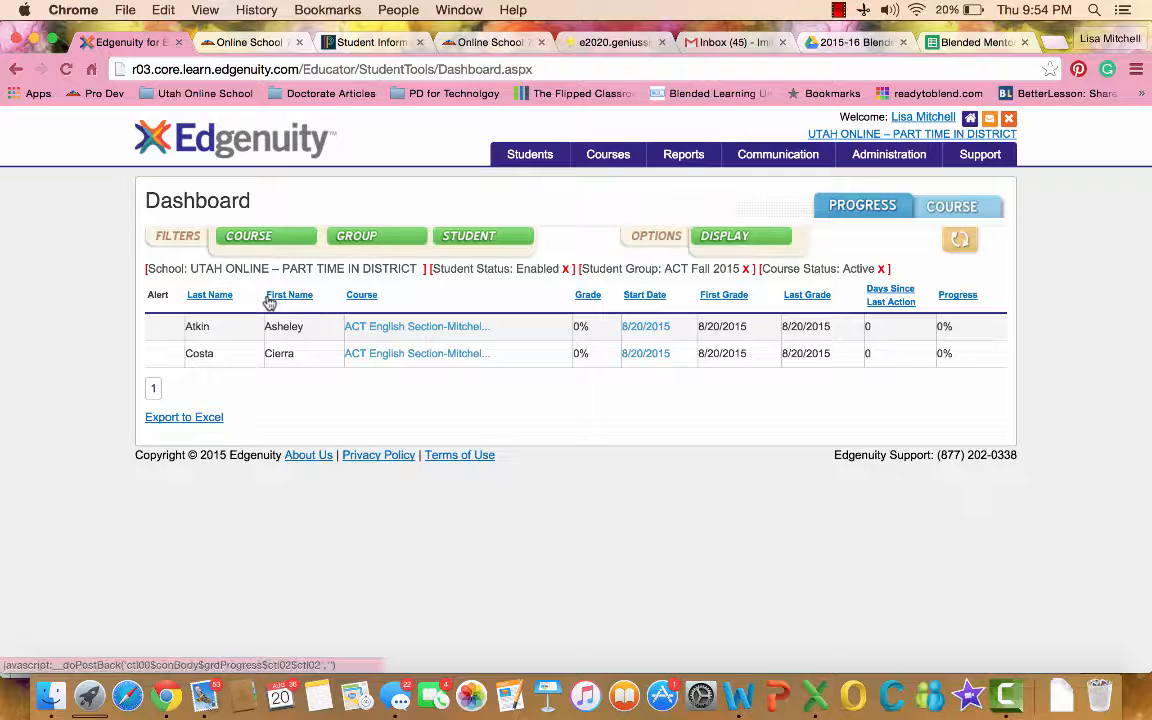
# Review the user groups available in the group filter and reapply it with ACT Fall 2015 selected
pyautogui.click(380, 236)
pyautogui.click(543, 275)
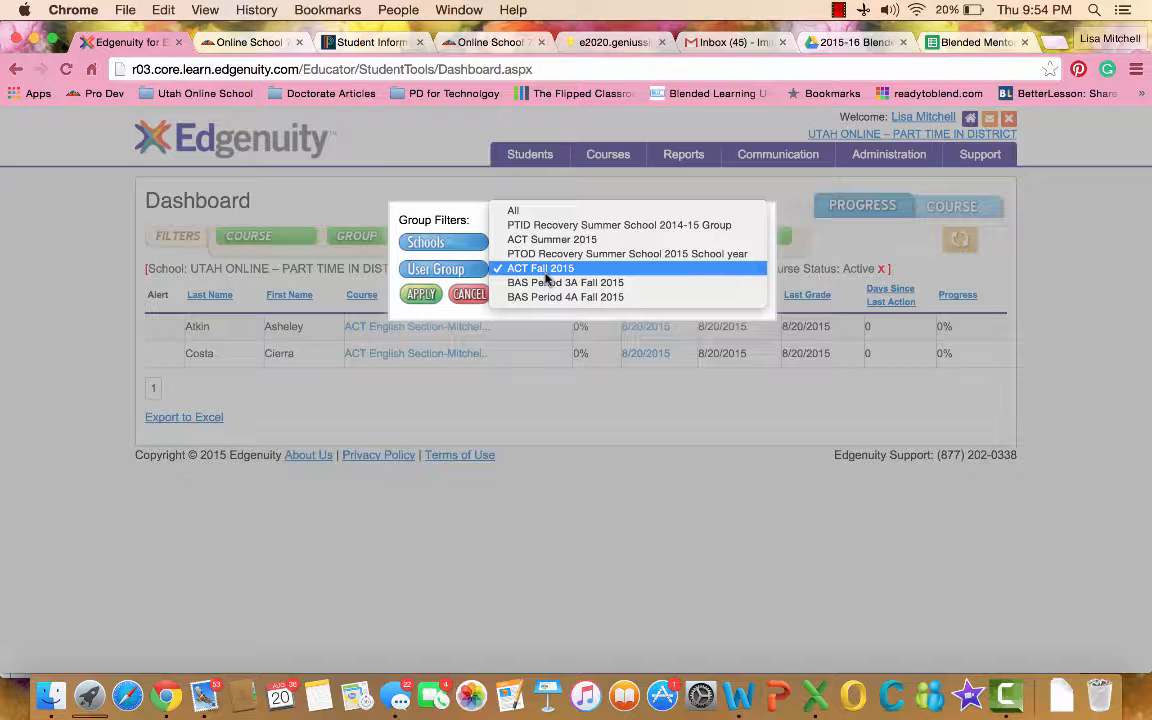
pyautogui.click(424, 298)
pyautogui.click(424, 298)
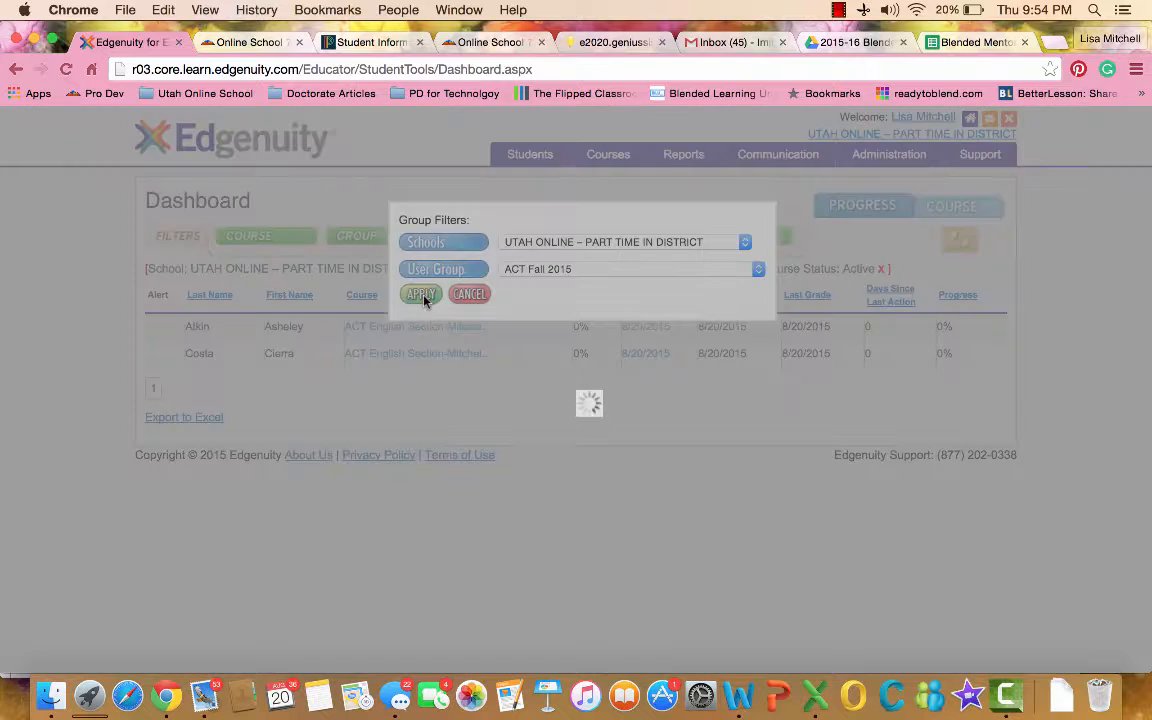